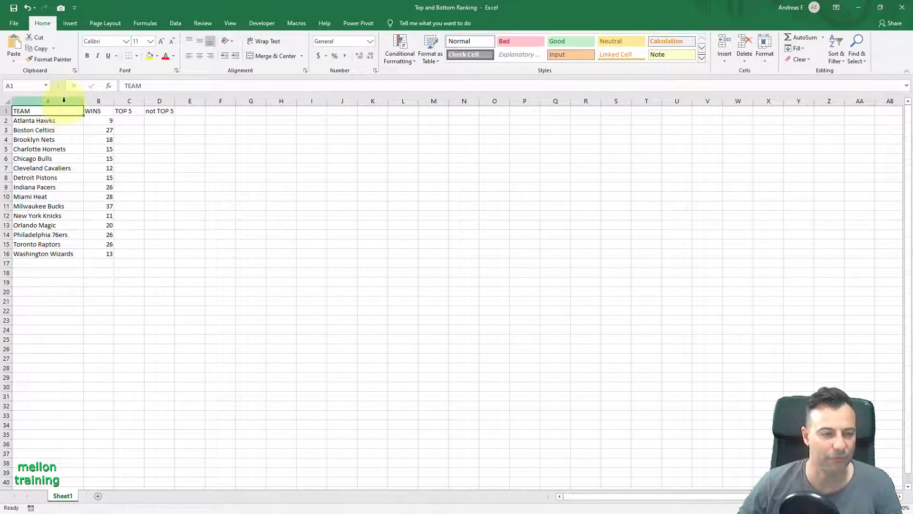
Enter =LARGE(B2:B16,1) in A18 to return the highest win total, 37.
click(64, 101)
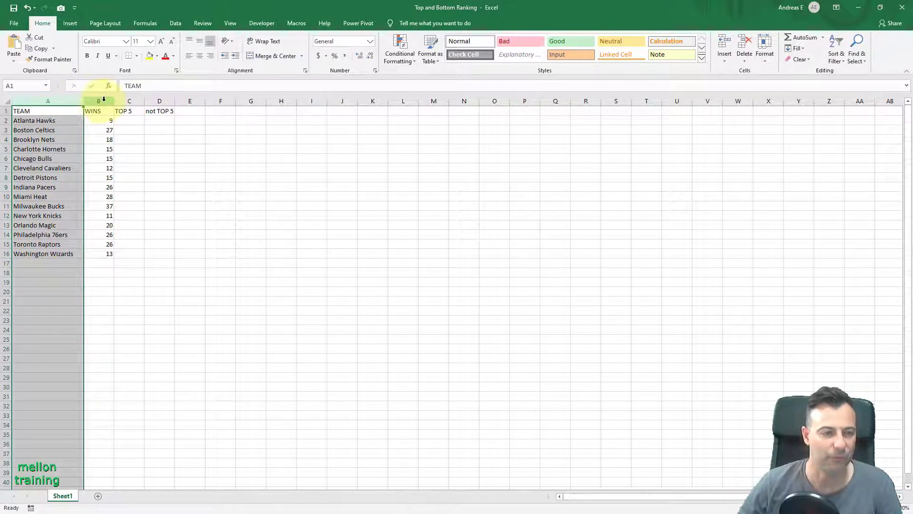
click(103, 99)
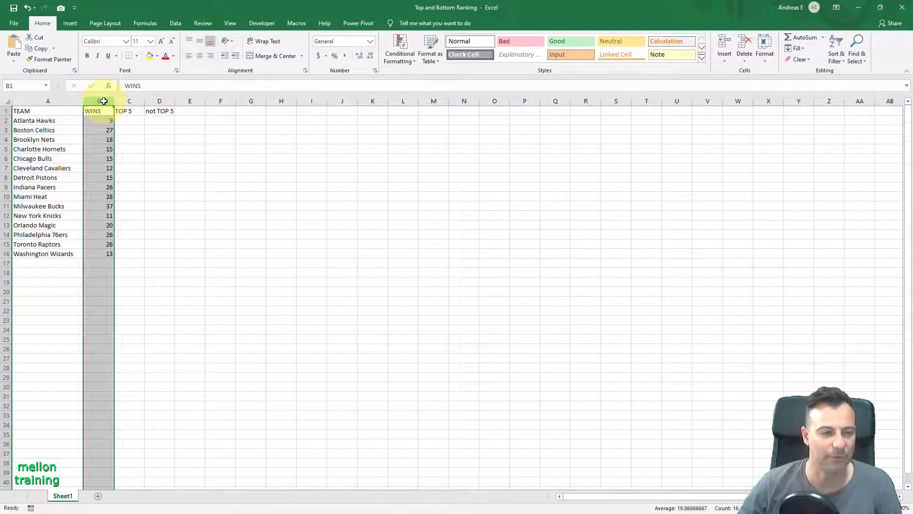
click(130, 100)
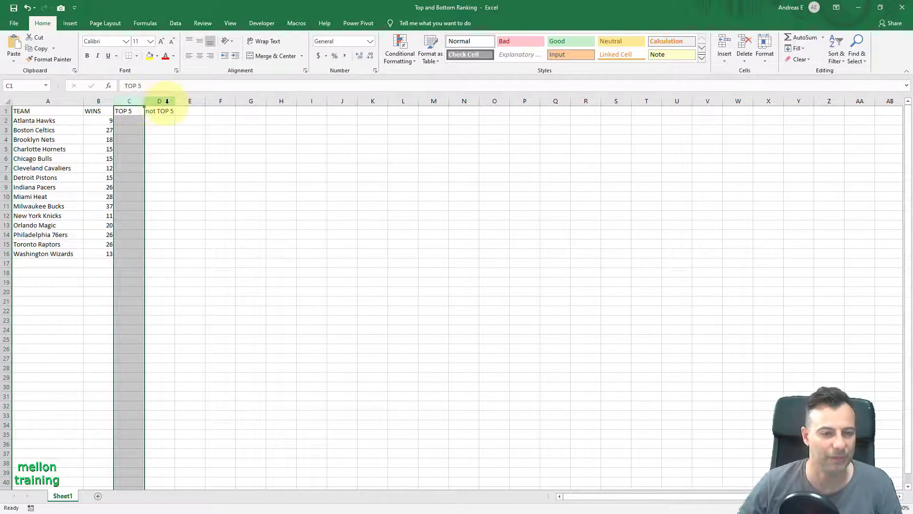
click(167, 100)
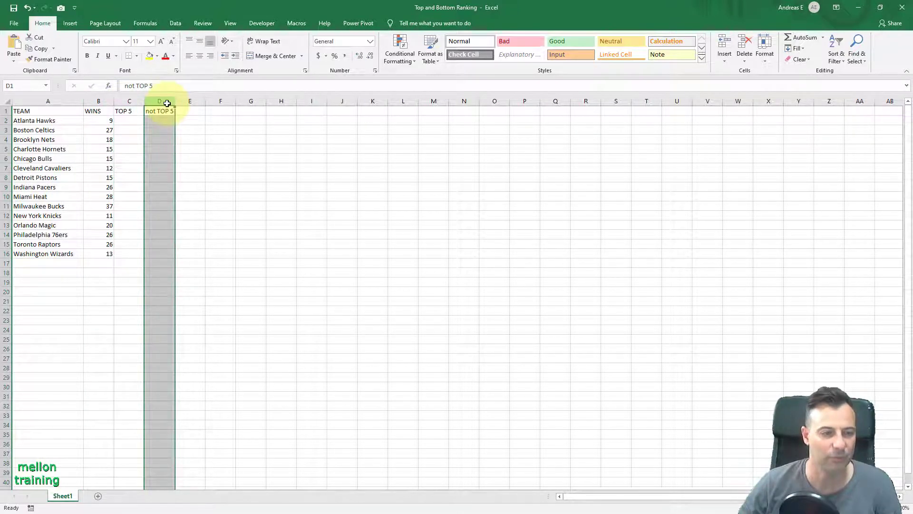
click(33, 272)
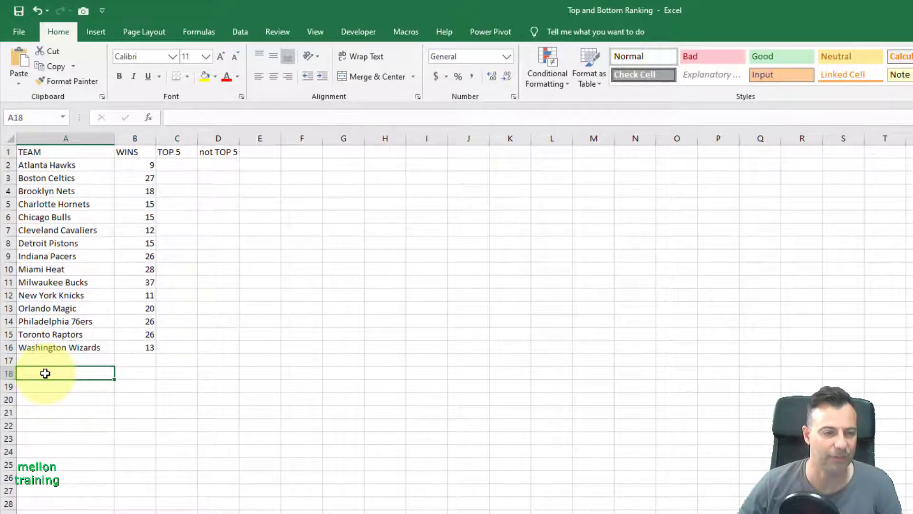
text(=l)
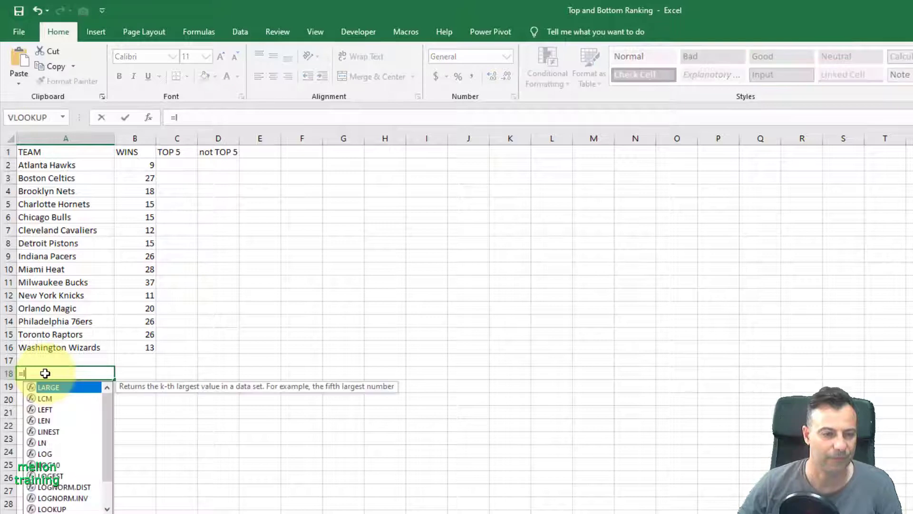
text(ar)
key(Tab)
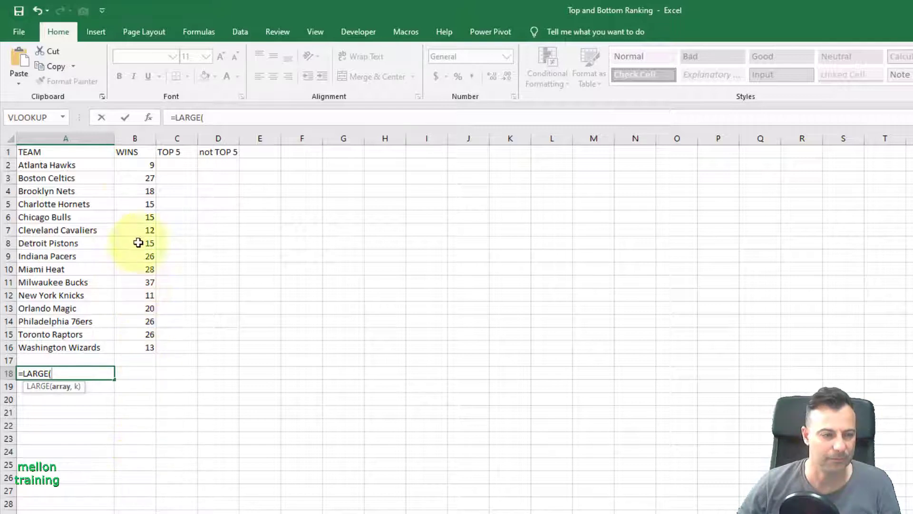
drag(133, 164, 138, 342)
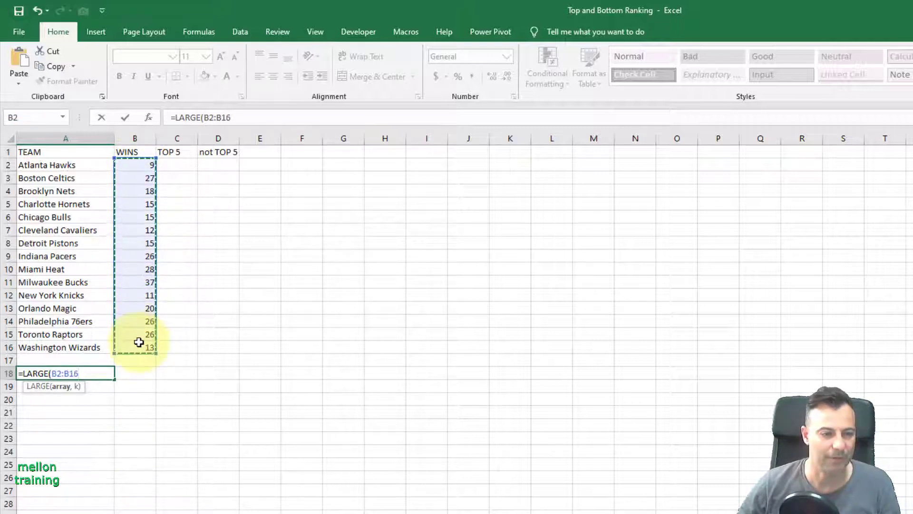
text(,1))
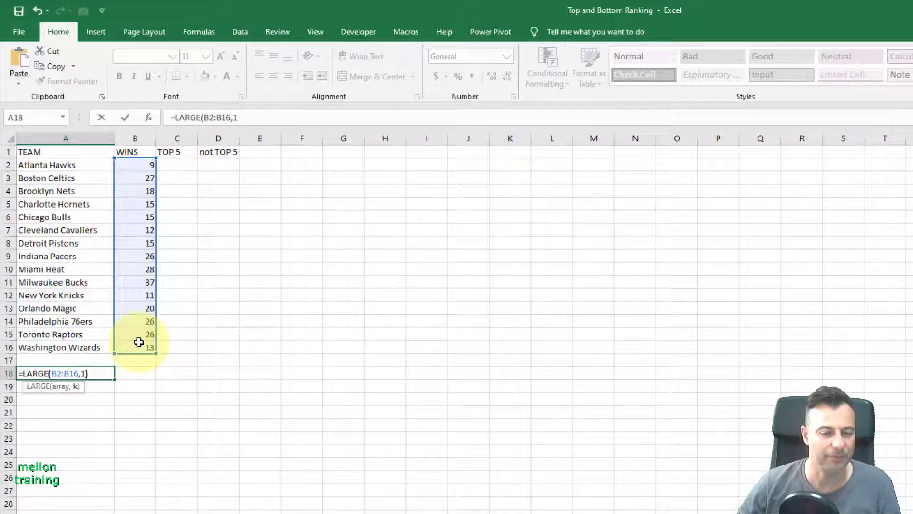
key(Return)
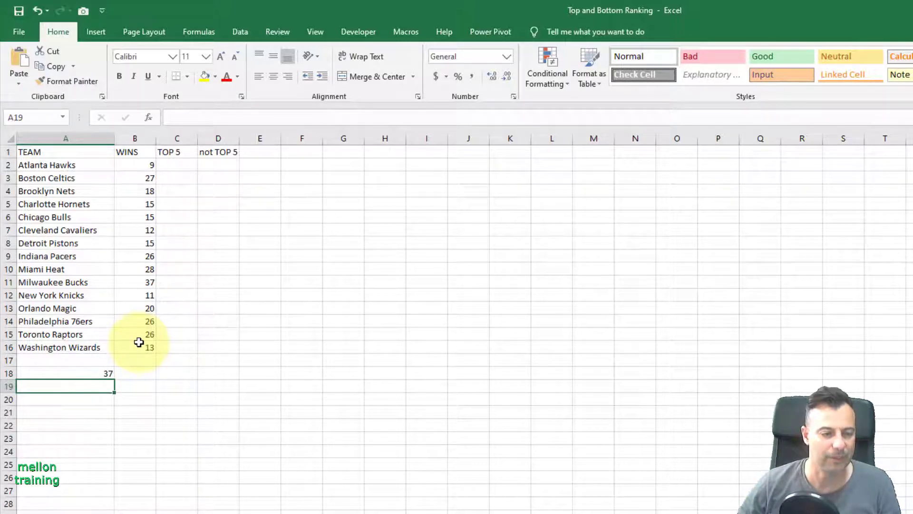
Enter =LARGE(B2:B16,2) and =LARGE(B2:B16,3) in A19 and A20, returning 28 and 27.
text(=large()
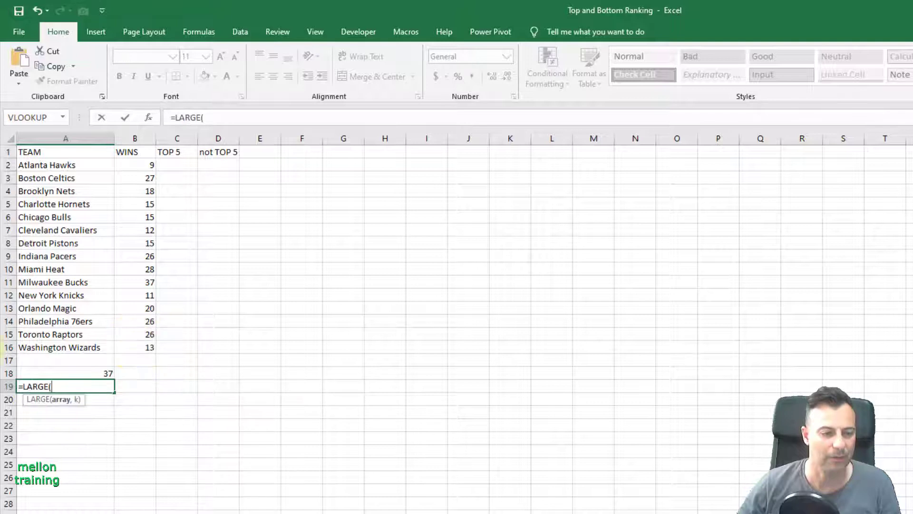
drag(137, 165, 144, 347)
text(,)
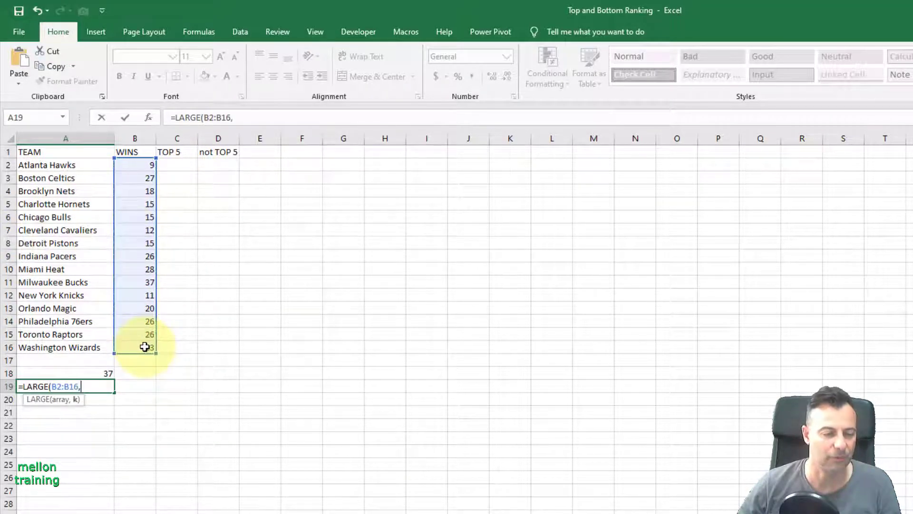
text(2)
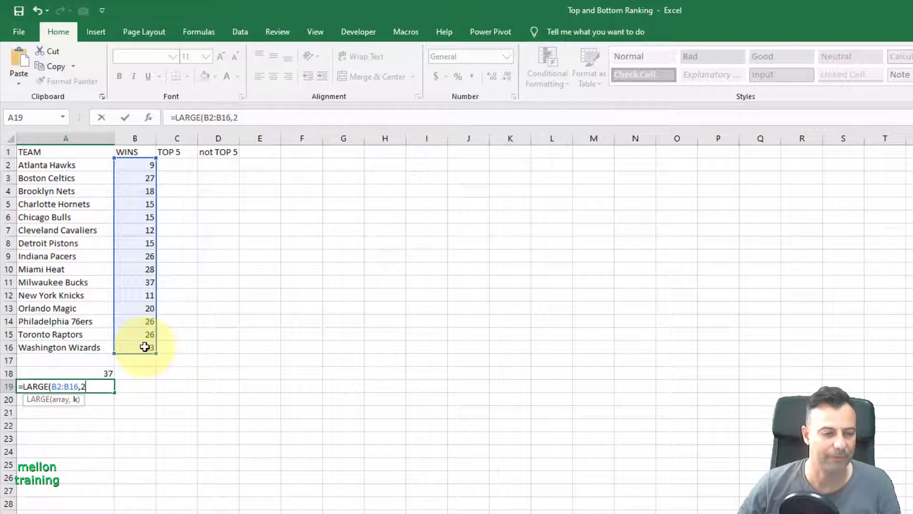
text())
key(Return)
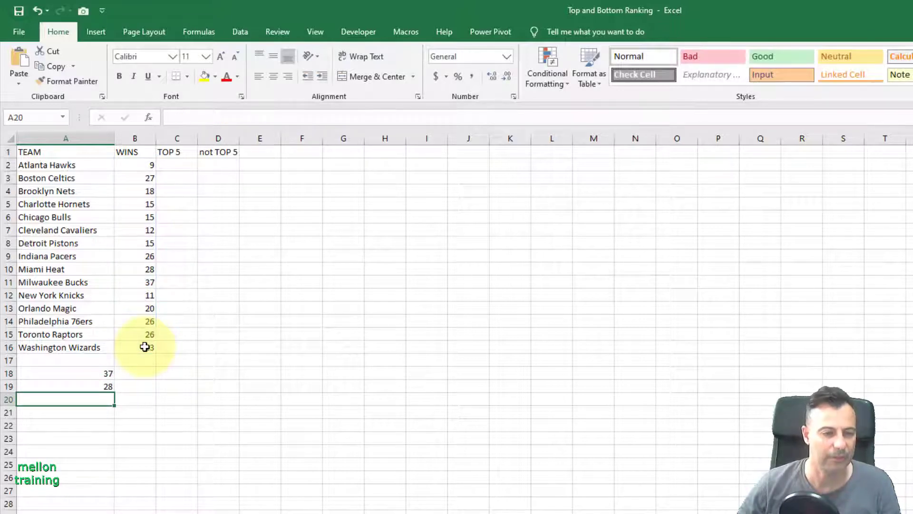
text(=l)
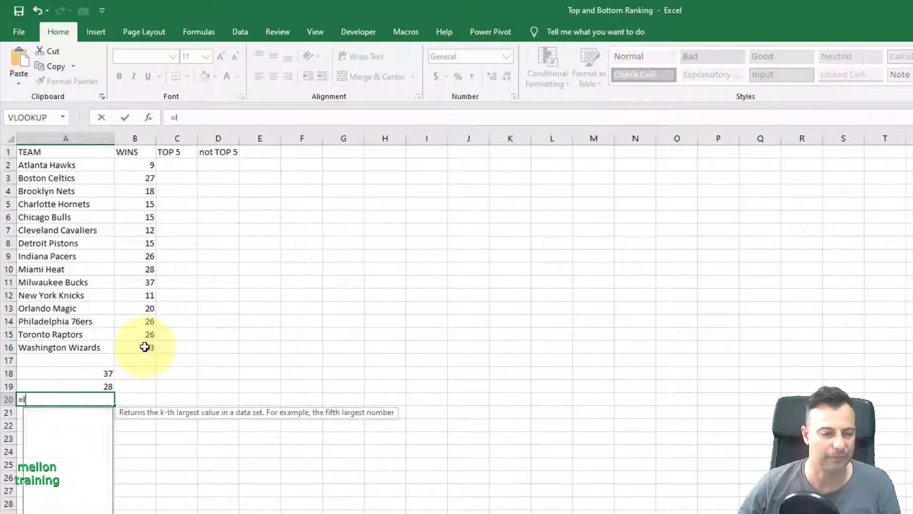
text(a)
key(Tab)
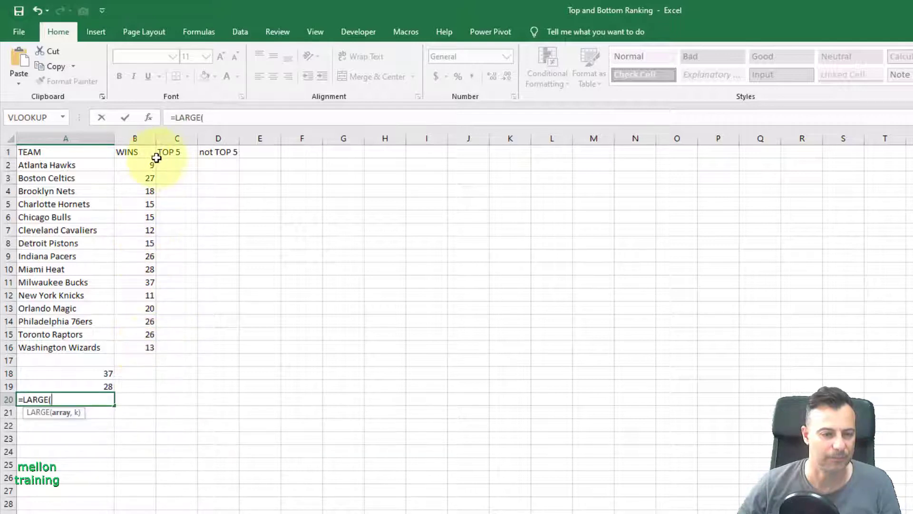
drag(151, 164, 154, 346)
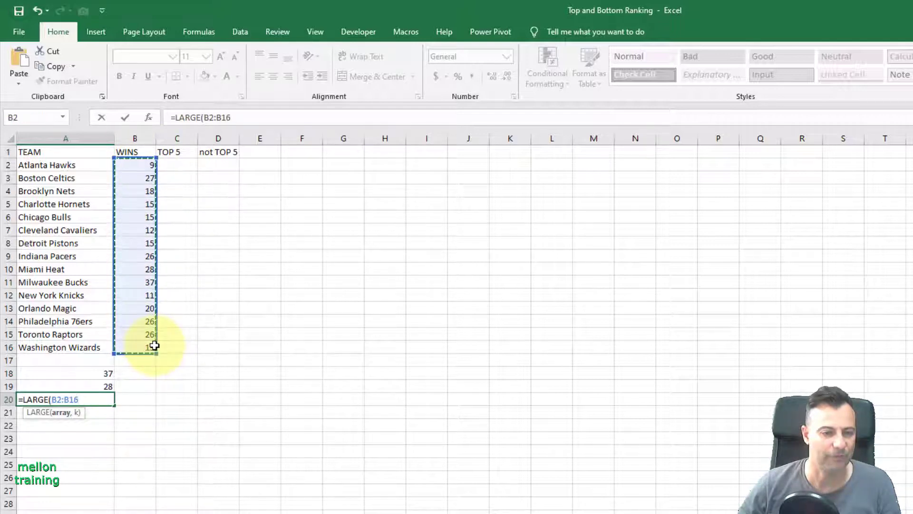
text(,3))
key(Return)
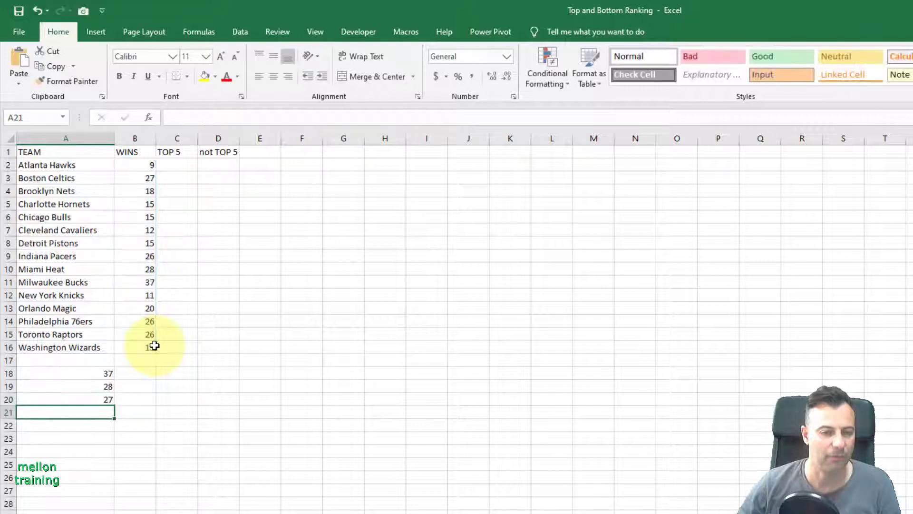
Enter =LARGE(B2:B16,4) in A21 to return the fourth-highest total, 26.
text(=l)
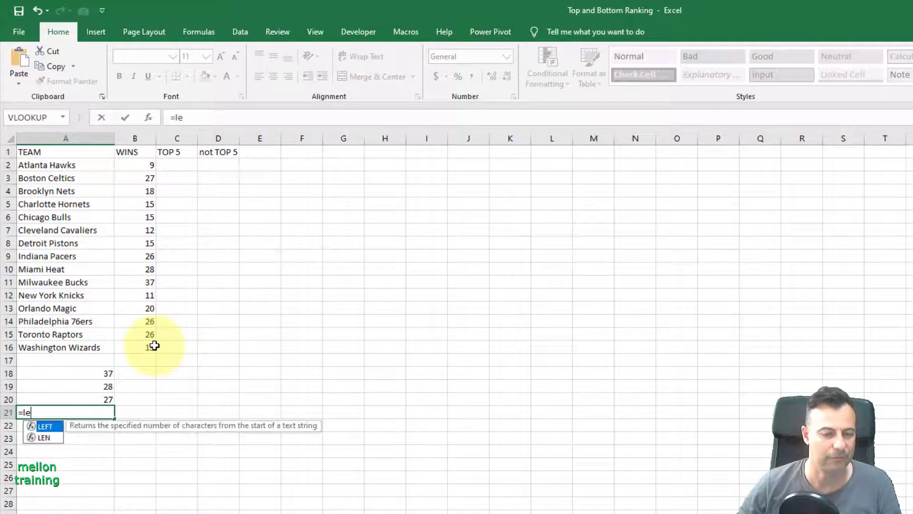
text(a)
key(Tab)
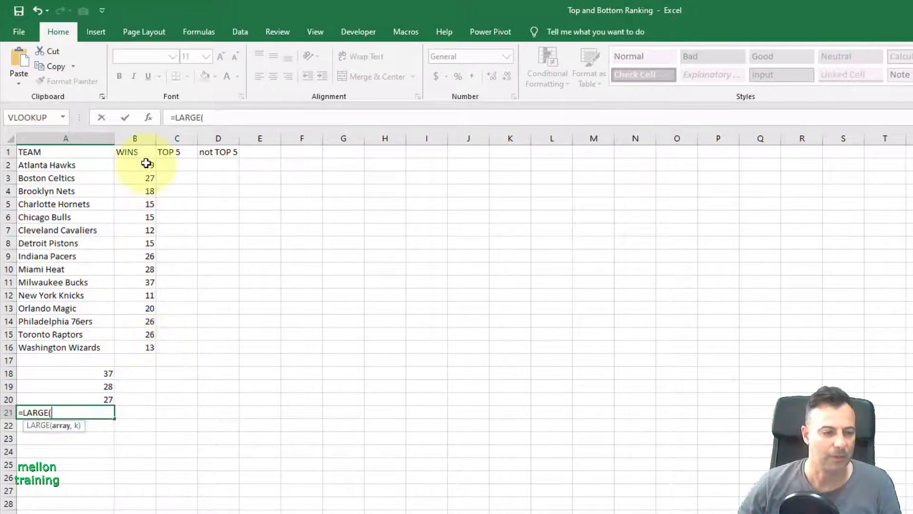
drag(150, 164, 151, 344)
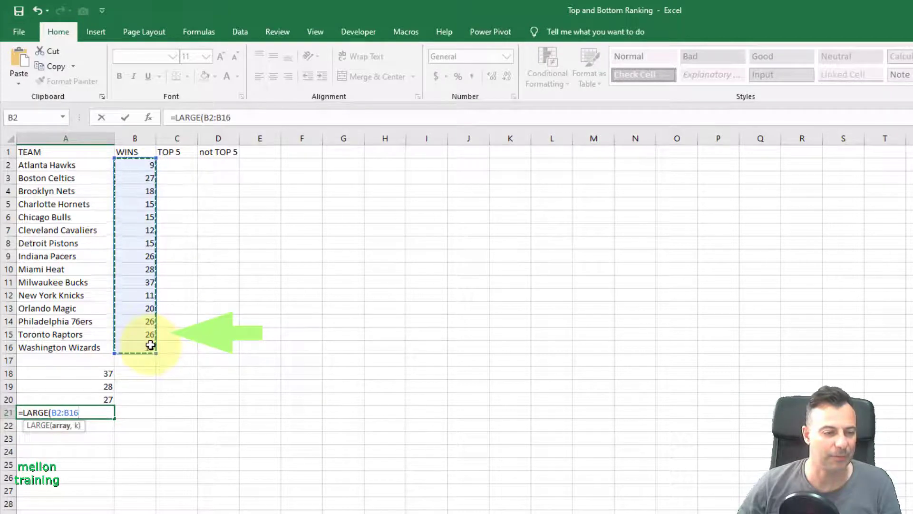
text(,4)
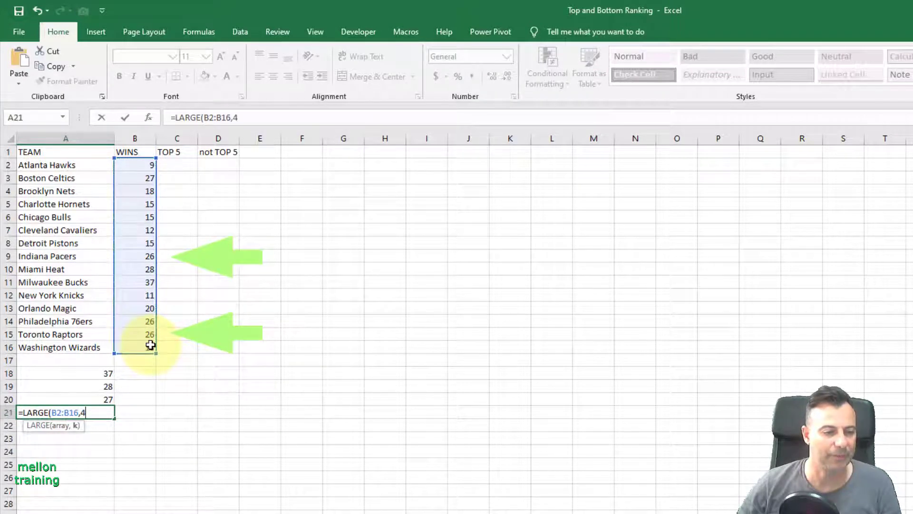
key(Return)
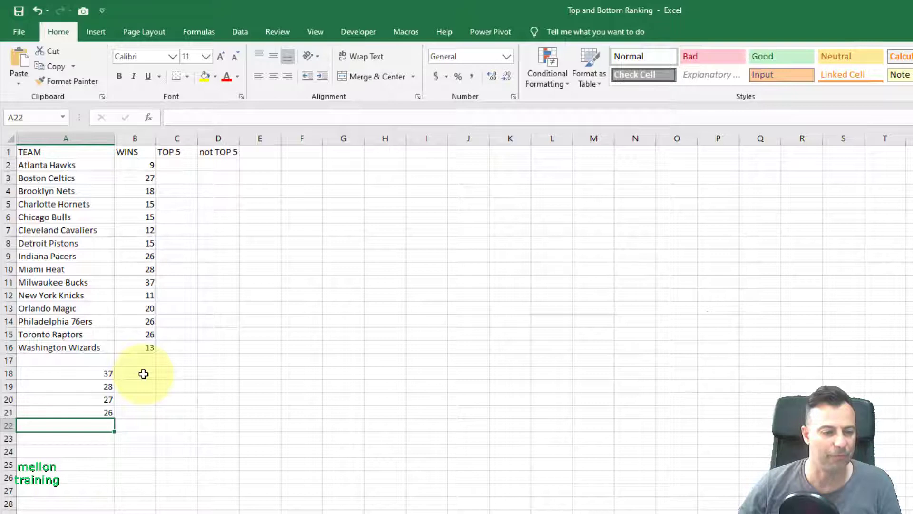
Enter =SMALL(B2:B16,1) in B18 to show the lowest win total, 9.
click(144, 374)
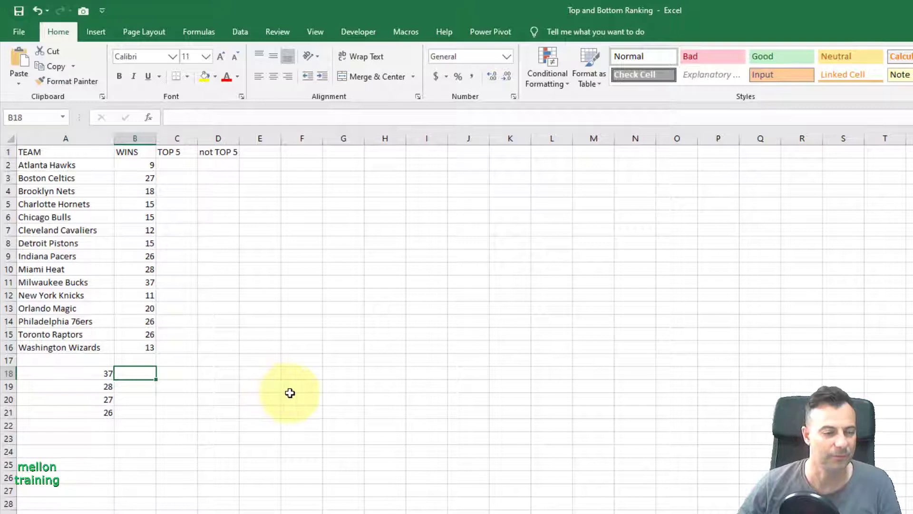
text(=sm)
key(Tab)
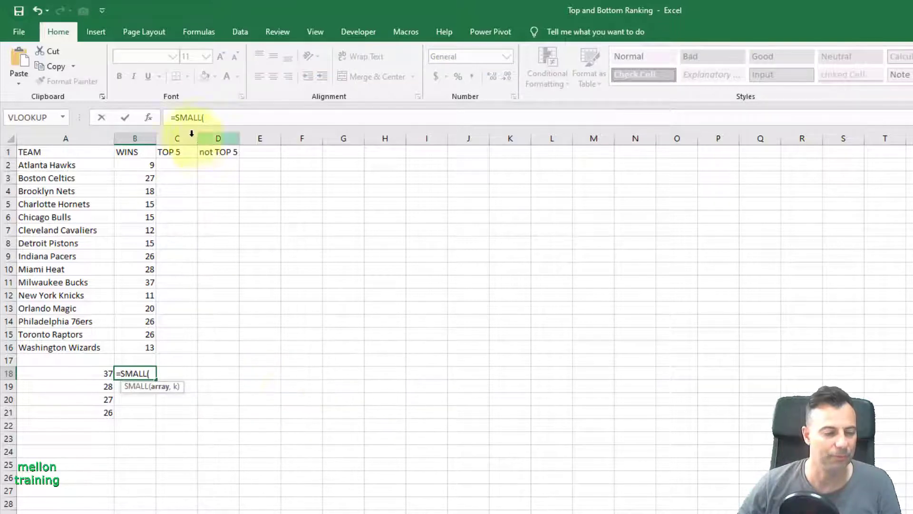
drag(136, 164, 158, 346)
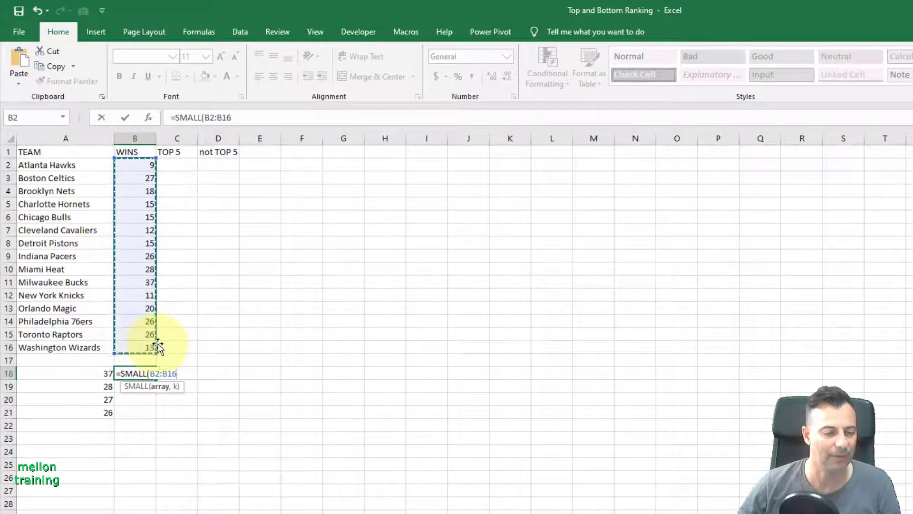
text(,)
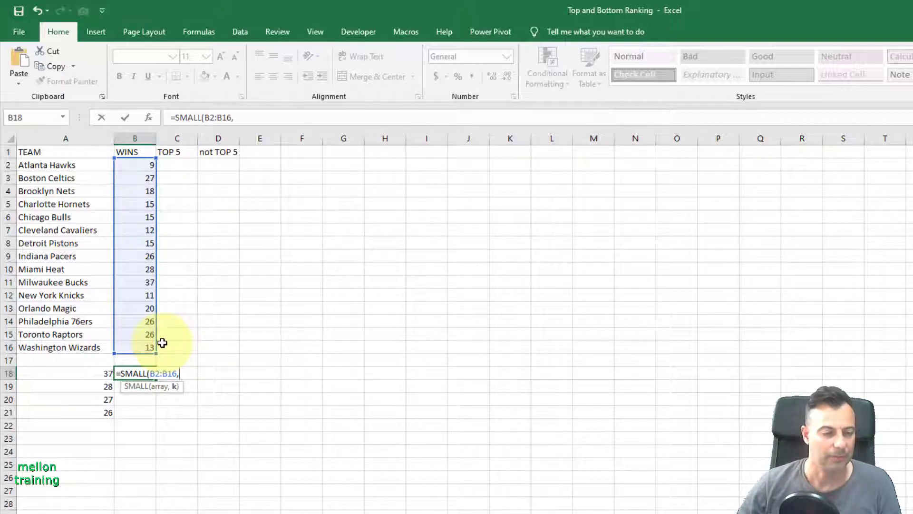
text(1)
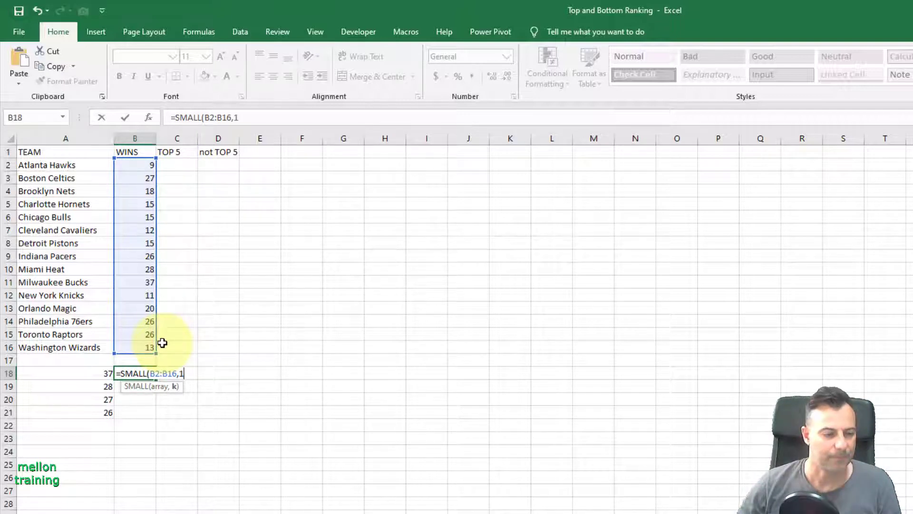
text())
key(Return)
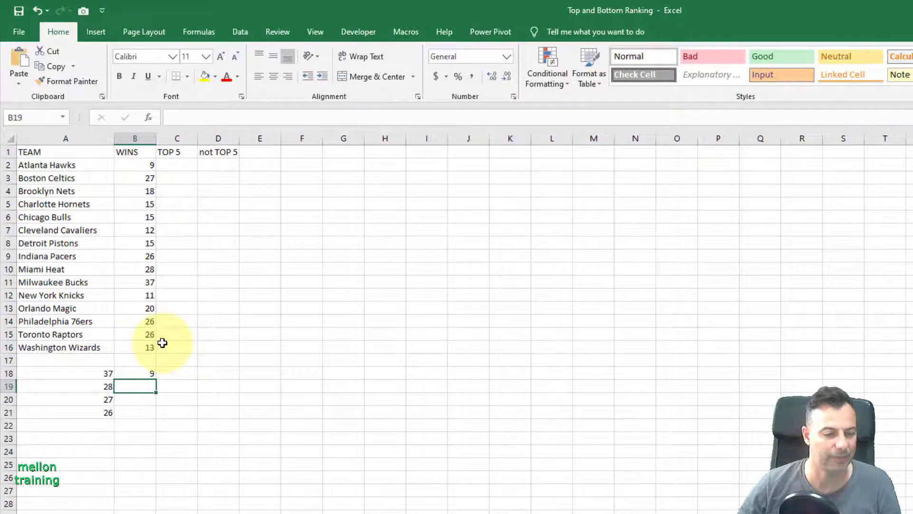
click(176, 165)
Enter =IF(B2<LARGE($B$2:$B$16,5),"",B2) in C2 under TOP 5.
text(=)
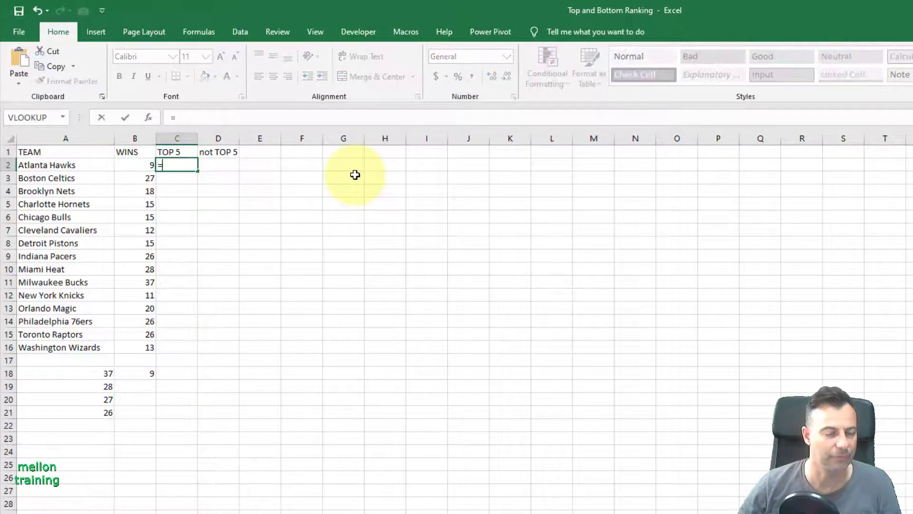
text(if()
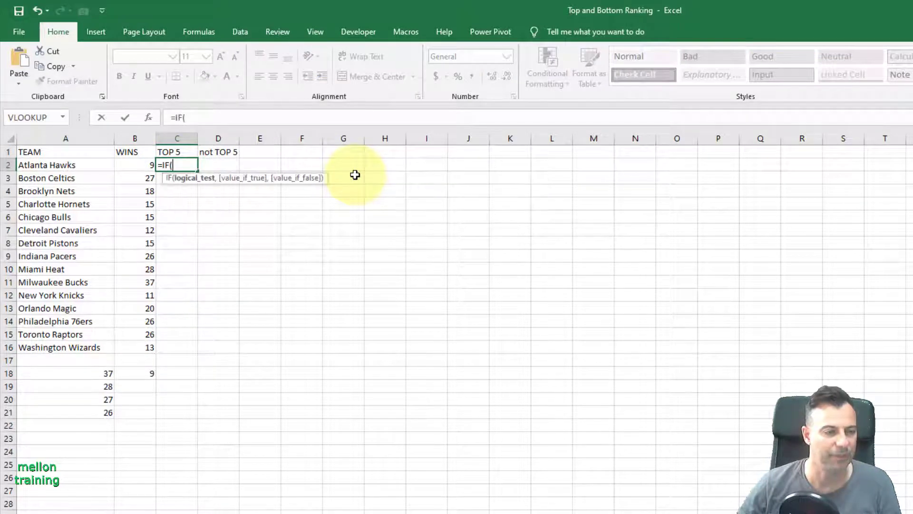
text(b2<)
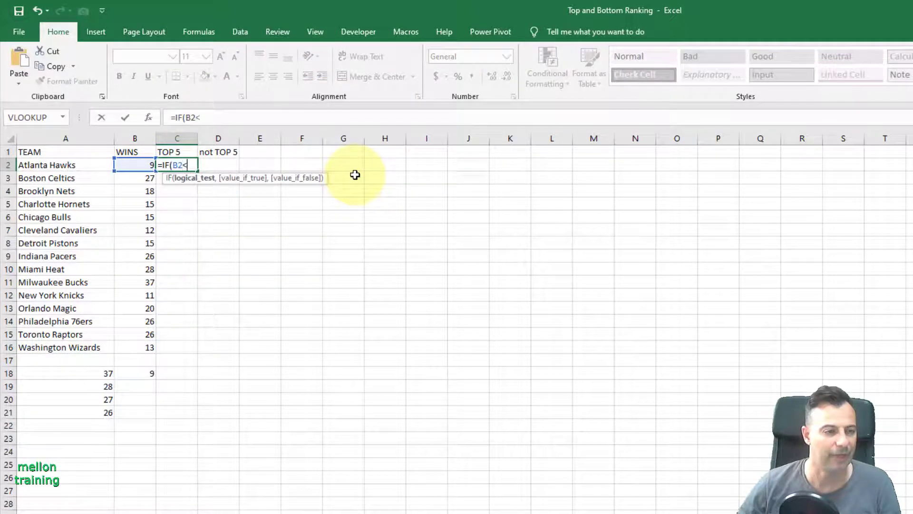
text(LARE)
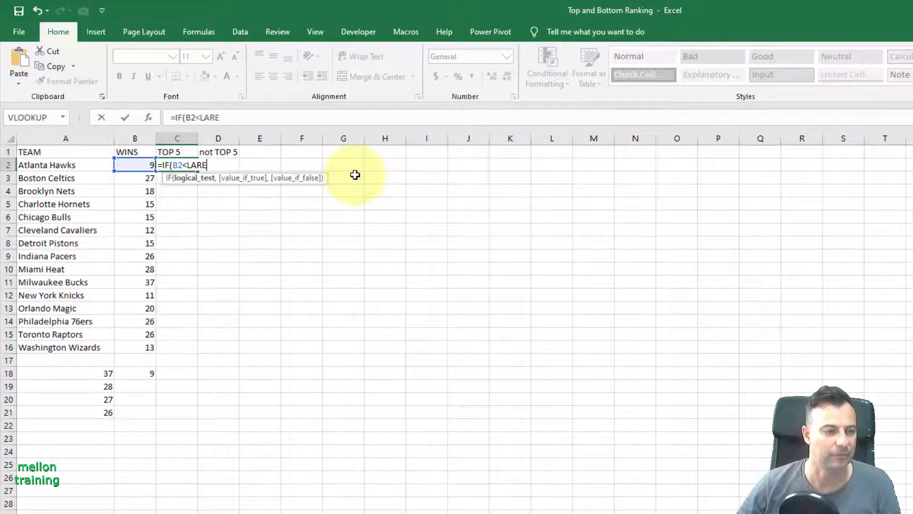
key(BackSpace)
key(BackSpace)
key(Tab)
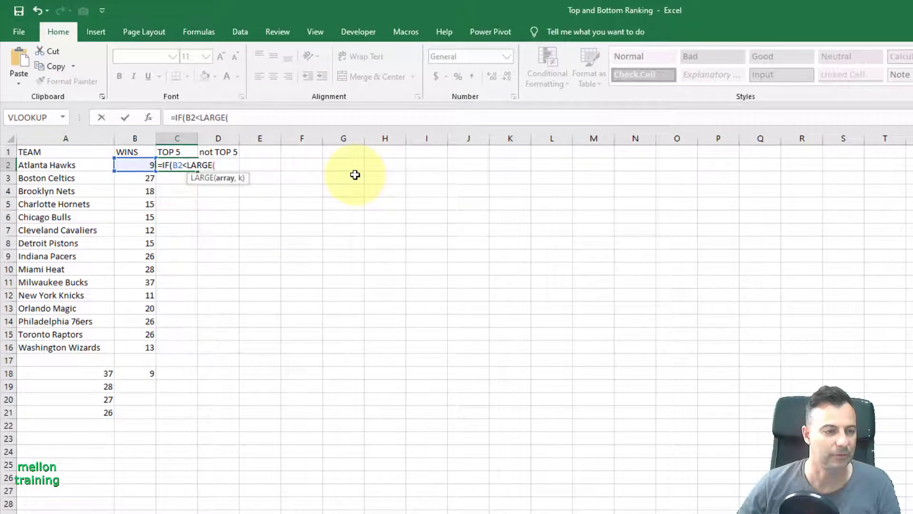
text(B2:)
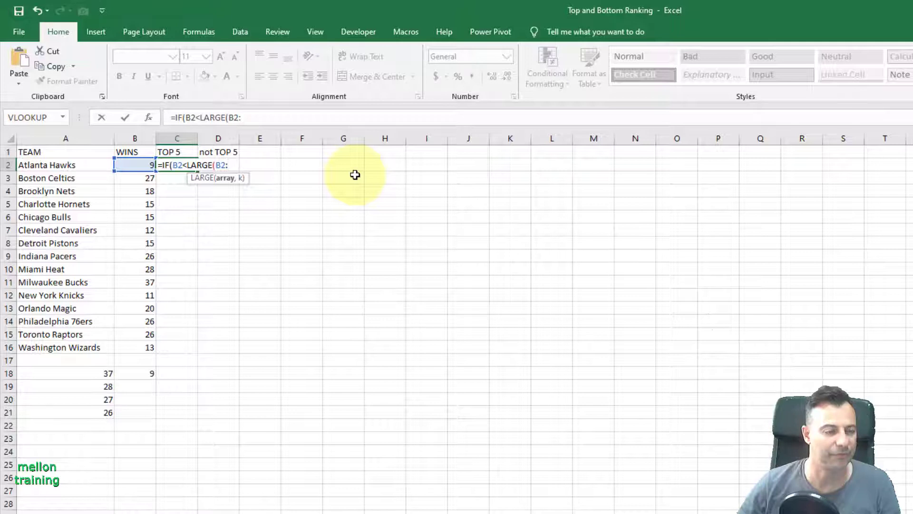
text($B$16)
key(F4)
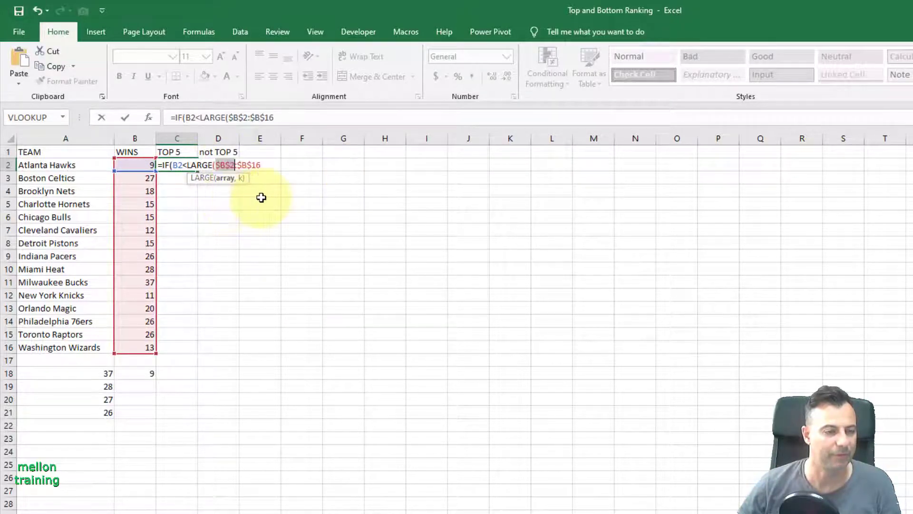
key(F4)
key(End)
text(,5)
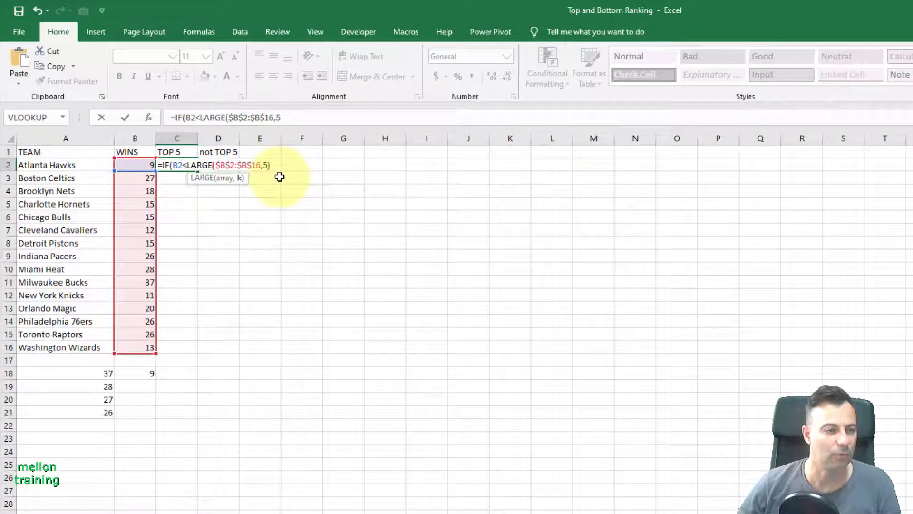
text(),)
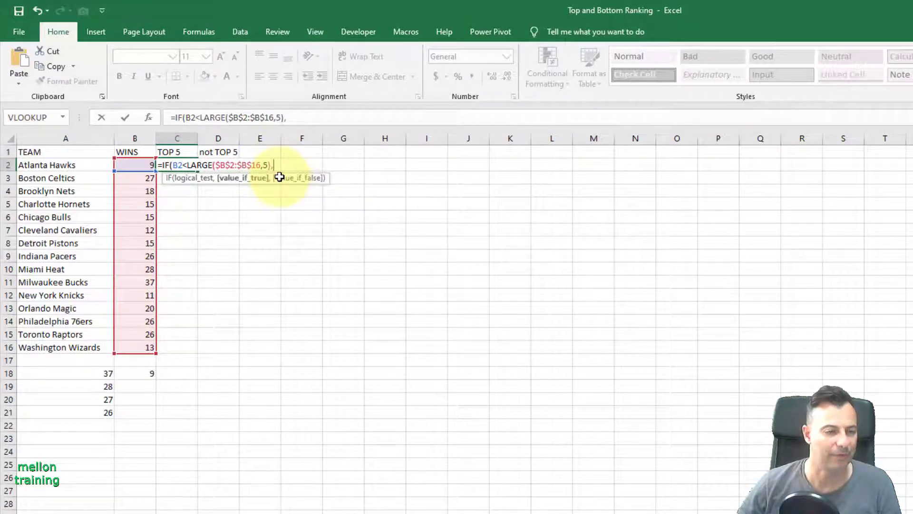
text("")
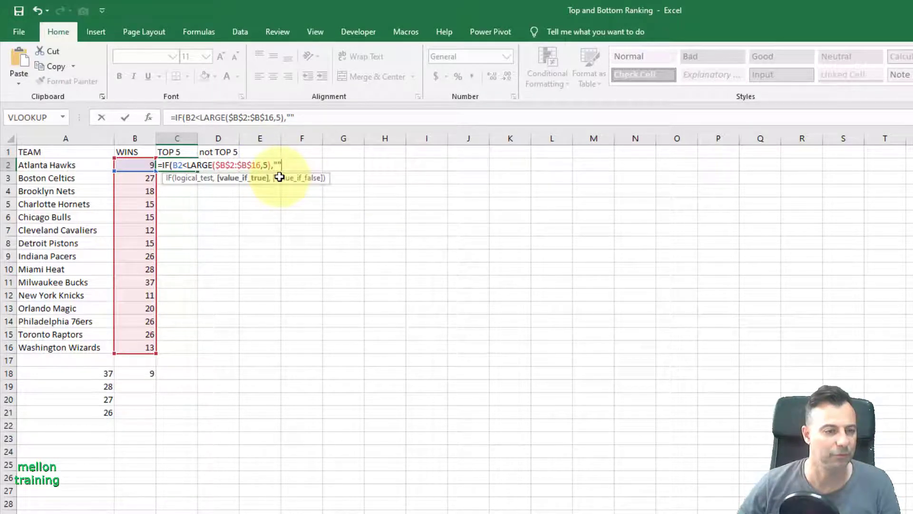
text(,B2))
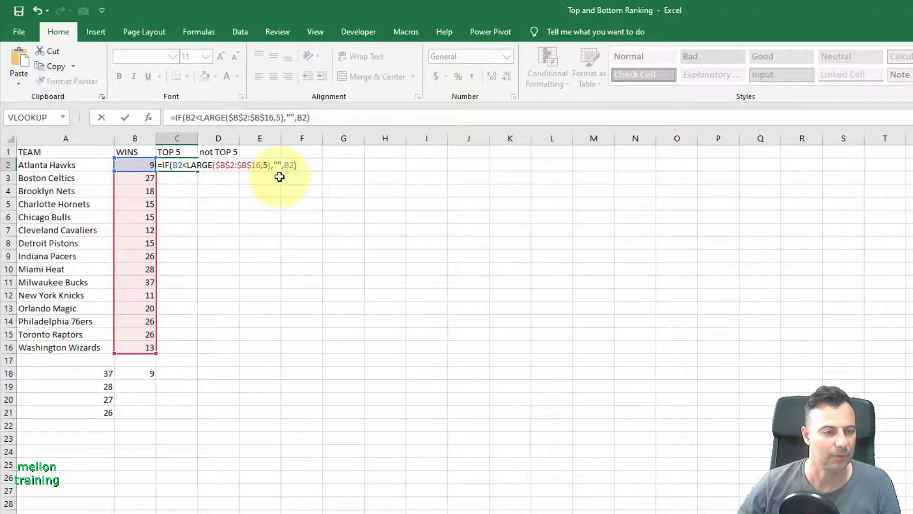
key(Return)
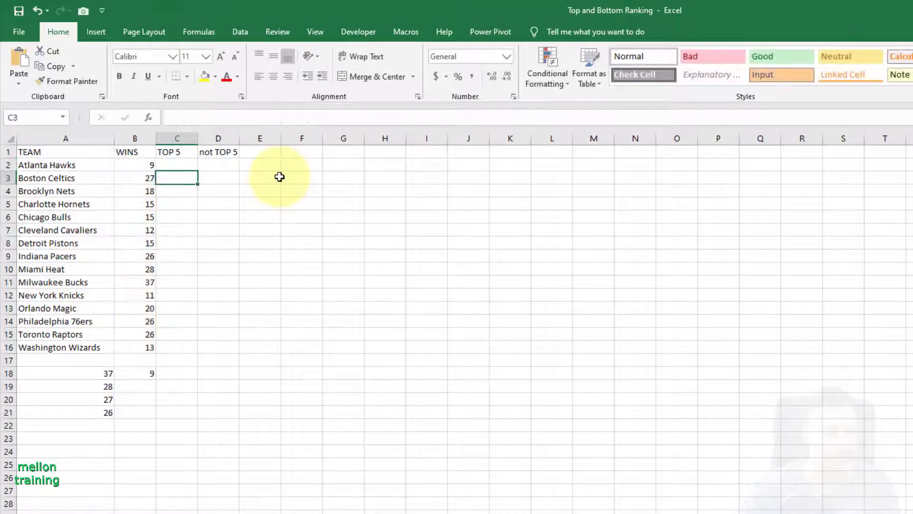
Fill the TOP 5 formula down from C2 through C16.
key(Up)
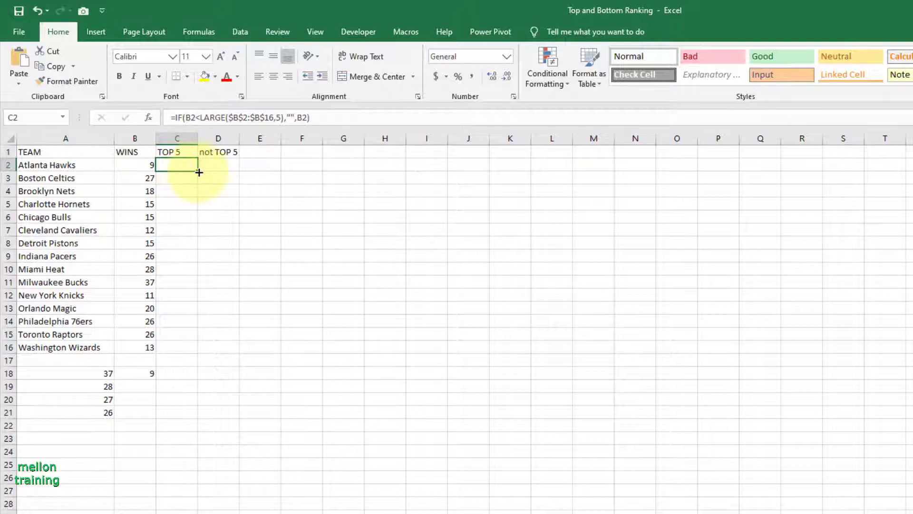
drag(199, 172, 198, 352)
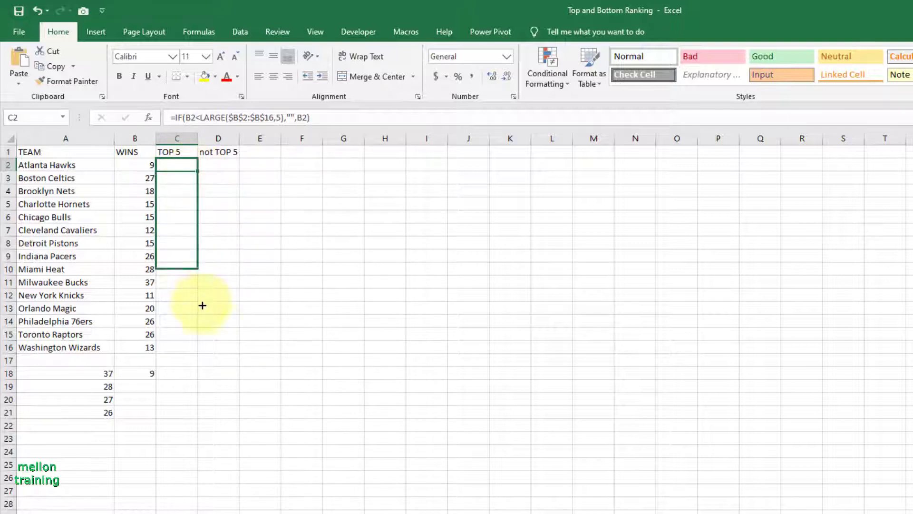
click(247, 455)
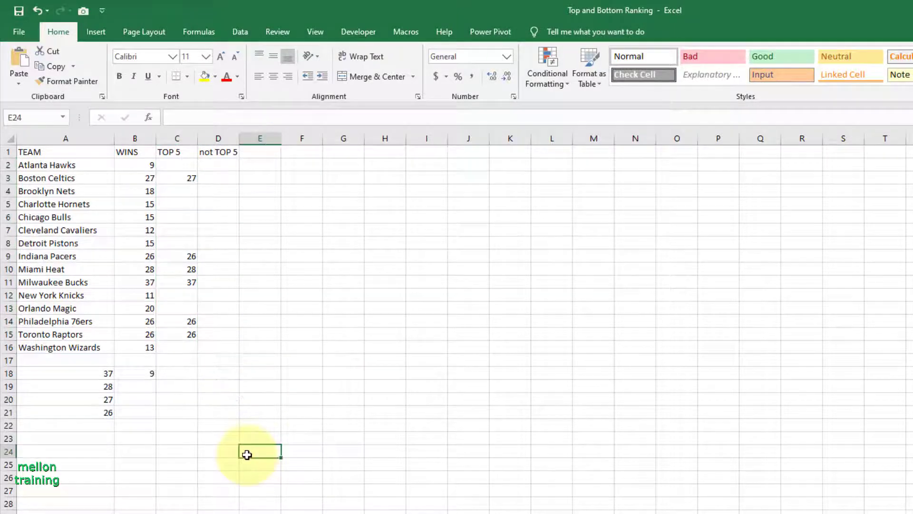
click(217, 166)
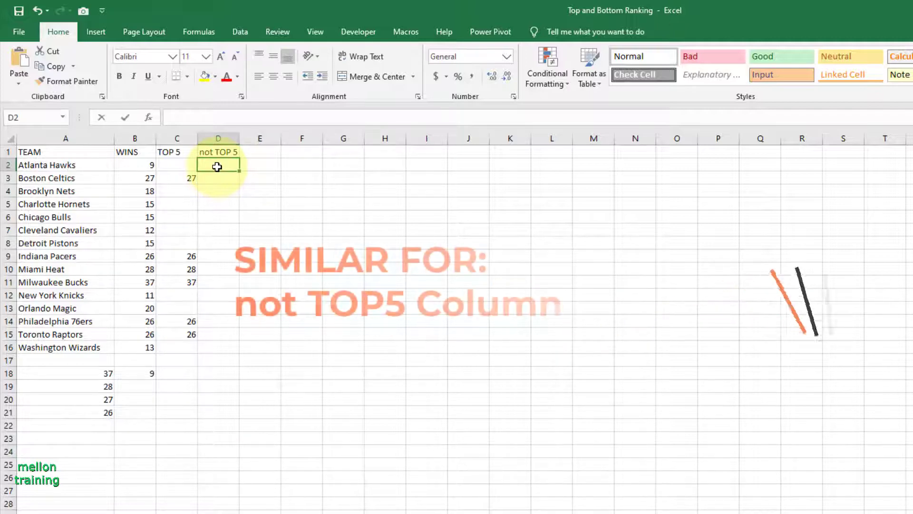
Enter =IF(B2<LARGE($B$2:$B$16,5),B2,"") in D2 and fill it down to D16.
text(=IF()
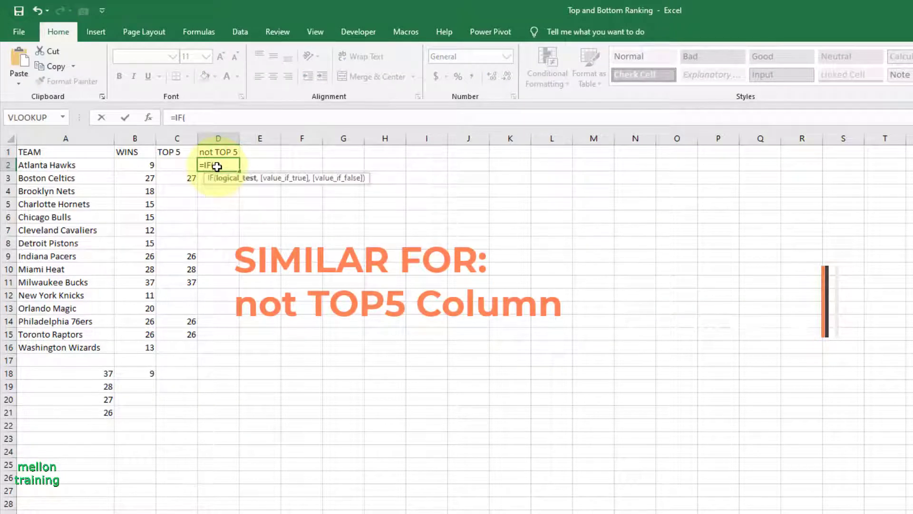
text(B2)
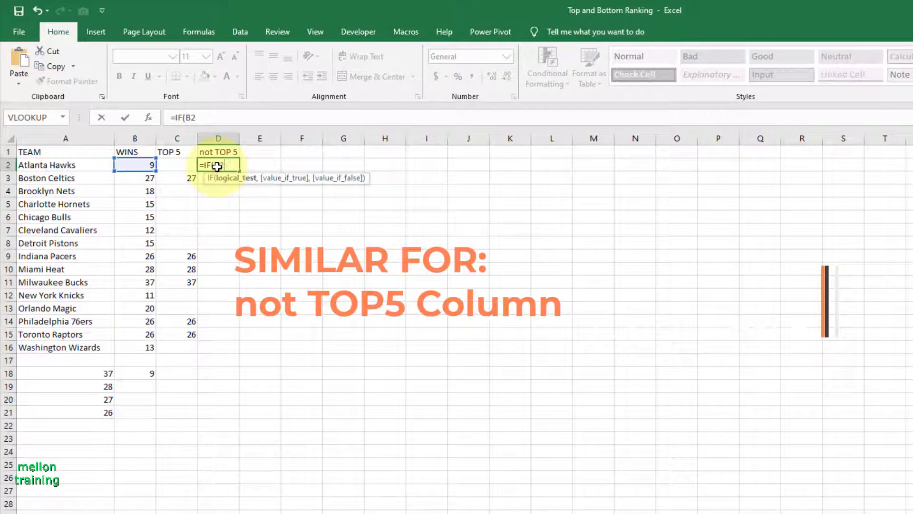
text(<LARGE()
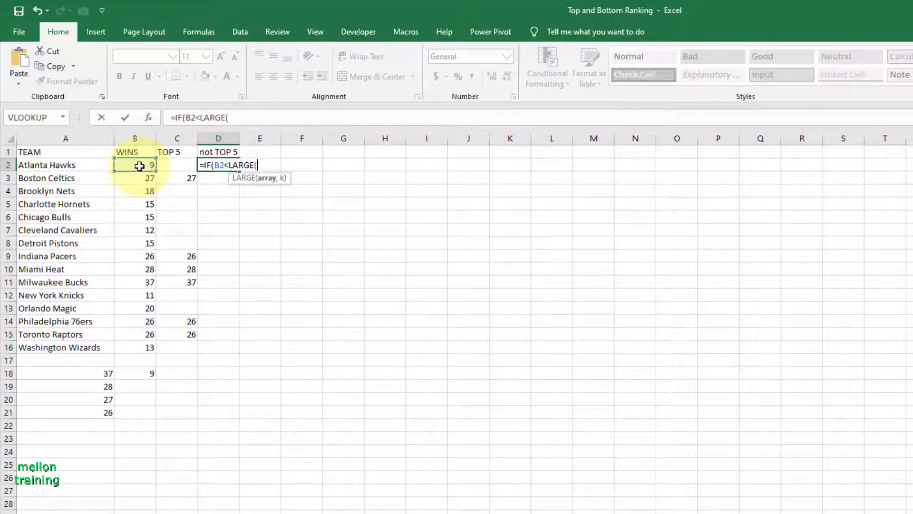
drag(140, 166, 139, 344)
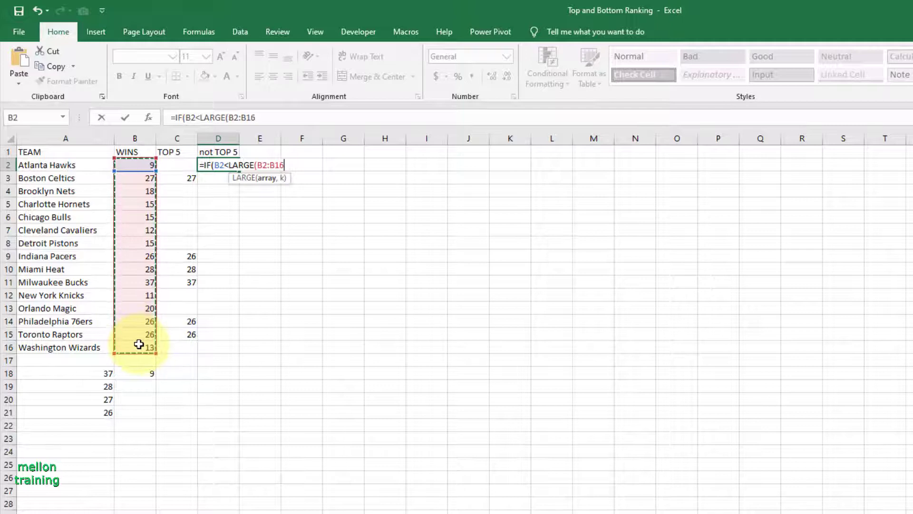
key(F4)
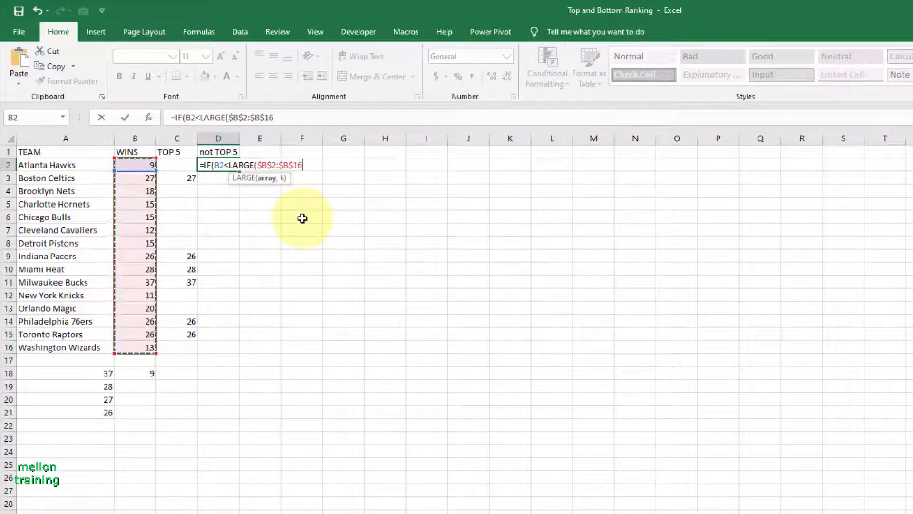
text(,)
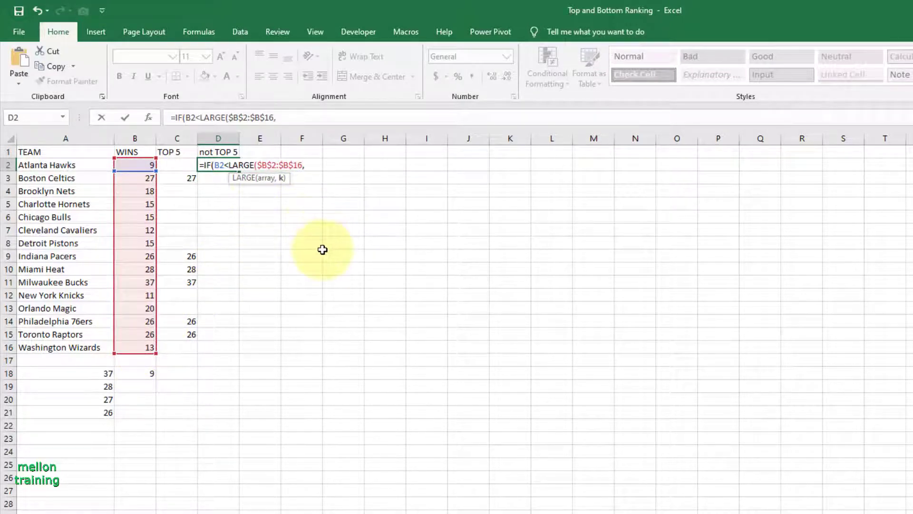
text(5)
text(),B2)
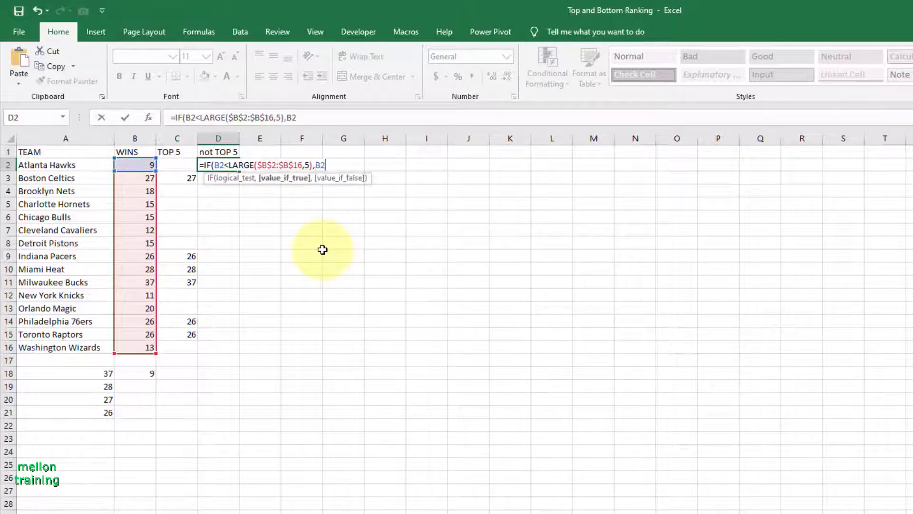
text(,)
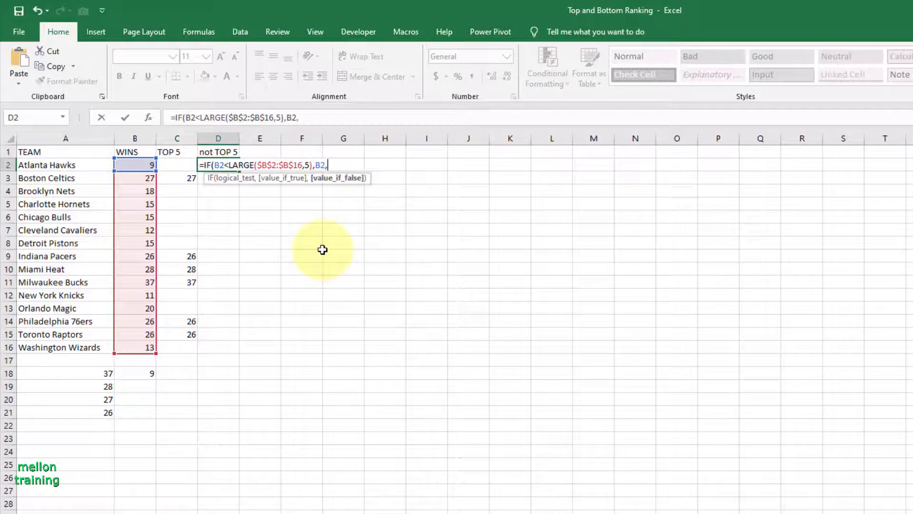
text(""))
key(Return)
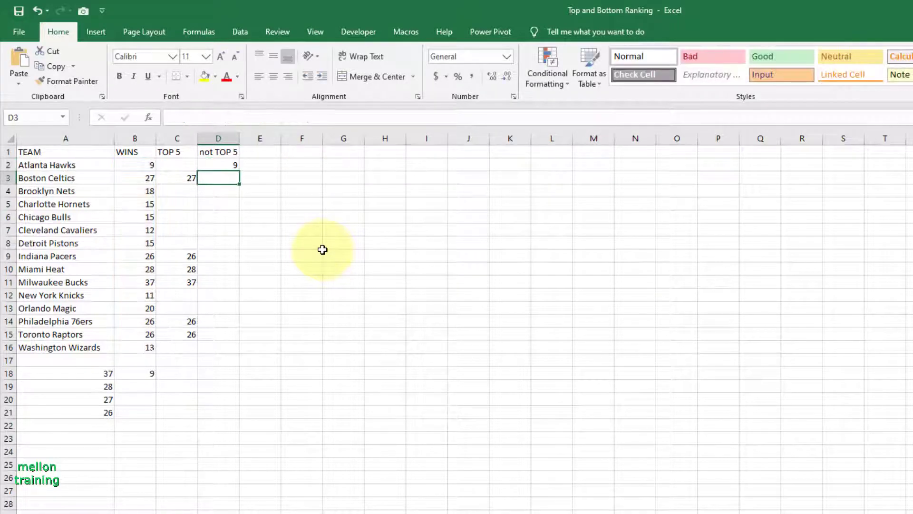
click(232, 165)
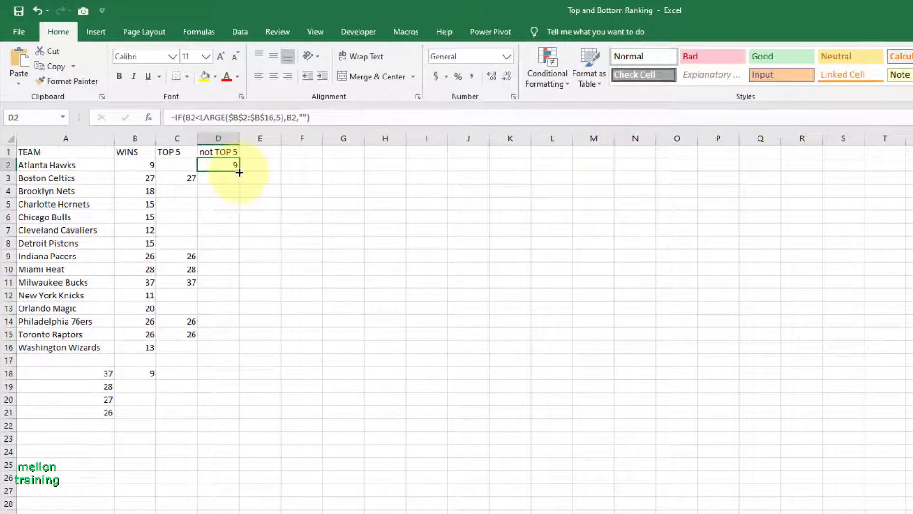
drag(239, 171, 239, 359)
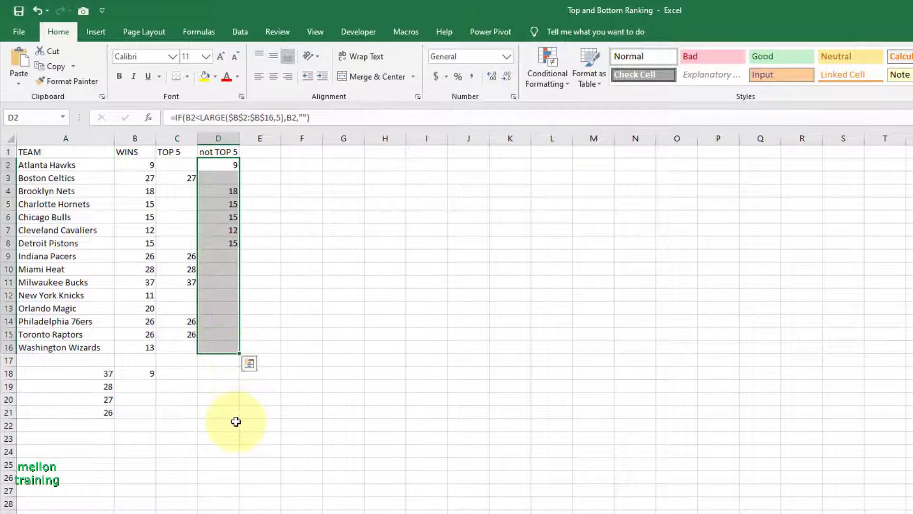
click(223, 433)
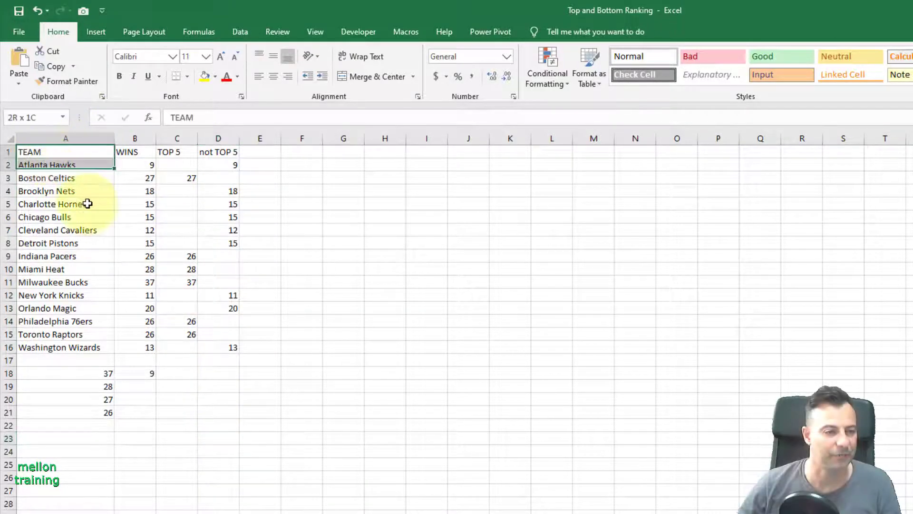
Insert a clustered bar chart of A1:B16, placed beside the table and enlarged to show all teams.
drag(45, 153, 134, 344)
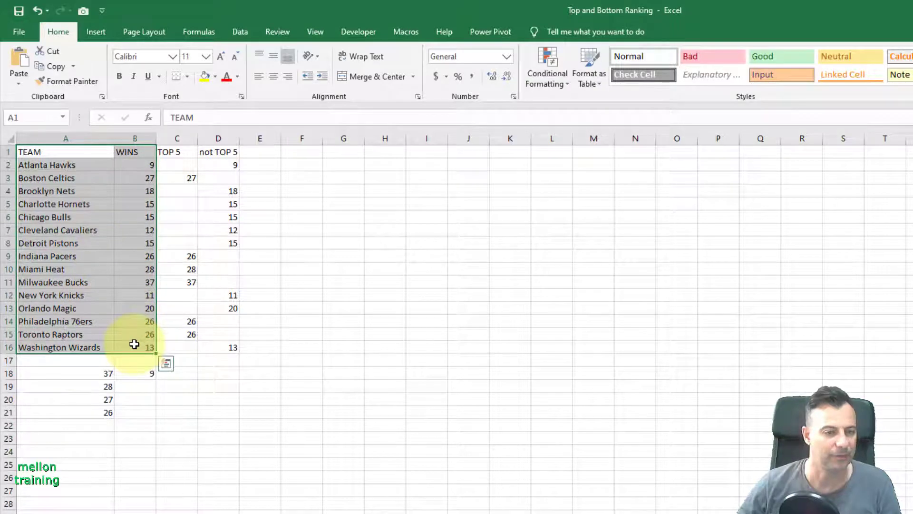
click(98, 35)
click(559, 51)
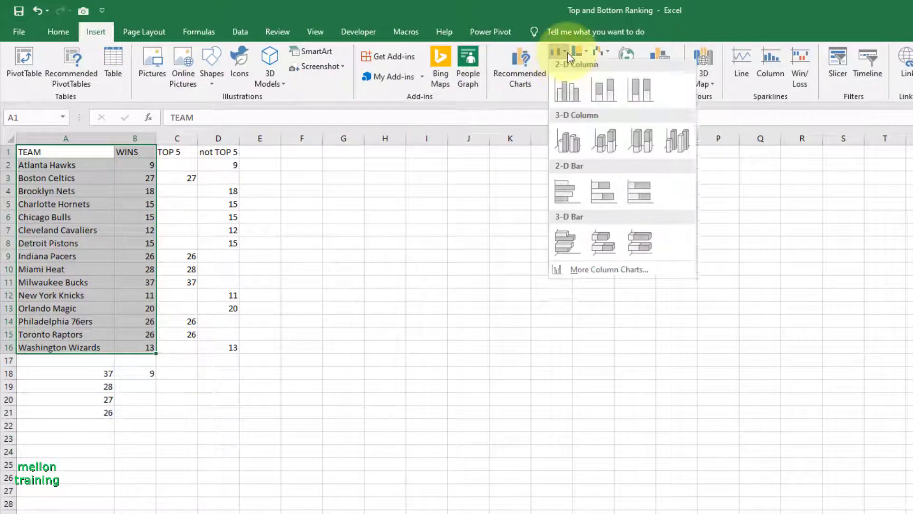
click(560, 186)
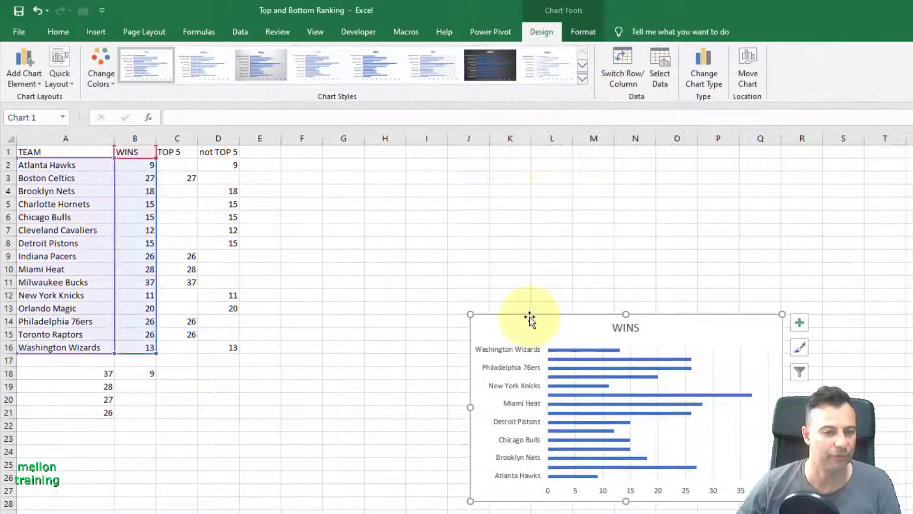
drag(527, 320, 299, 154)
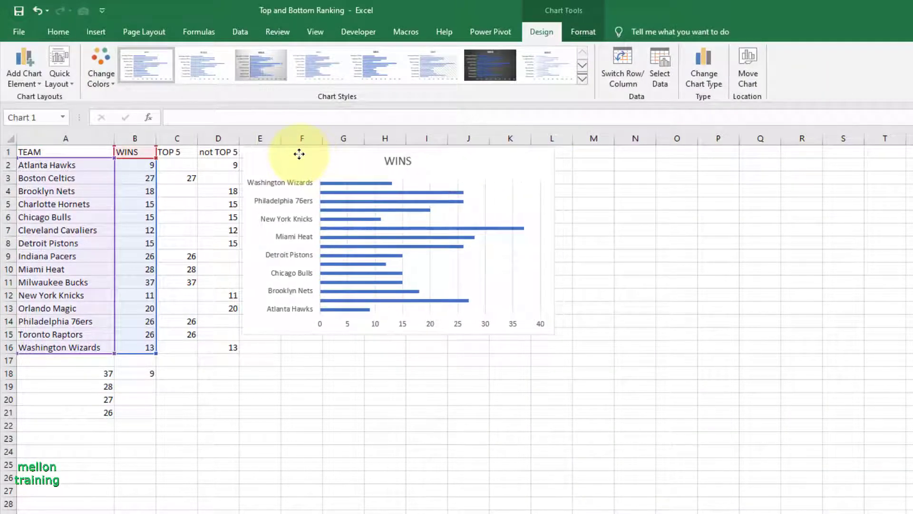
drag(554, 334, 655, 352)
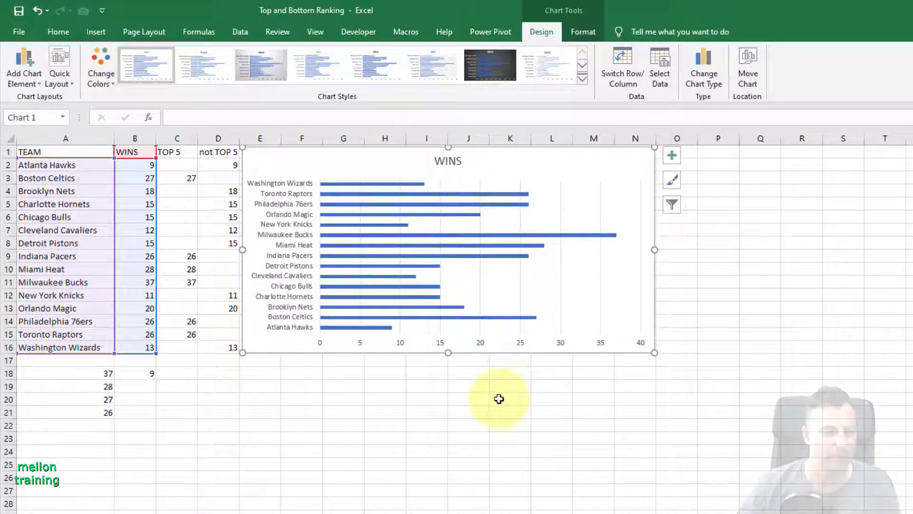
right_click(575, 273)
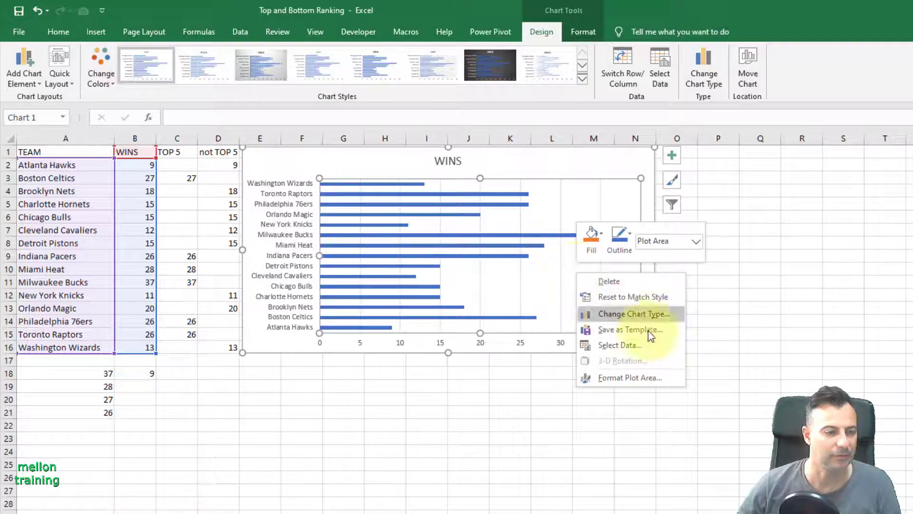
Add a chart series named from the TOP 5 header with values C2:C16.
click(644, 346)
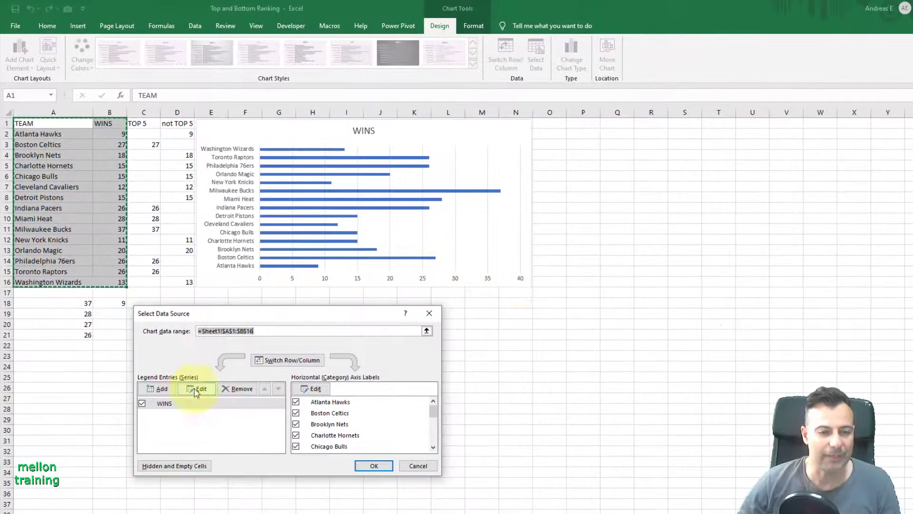
click(158, 389)
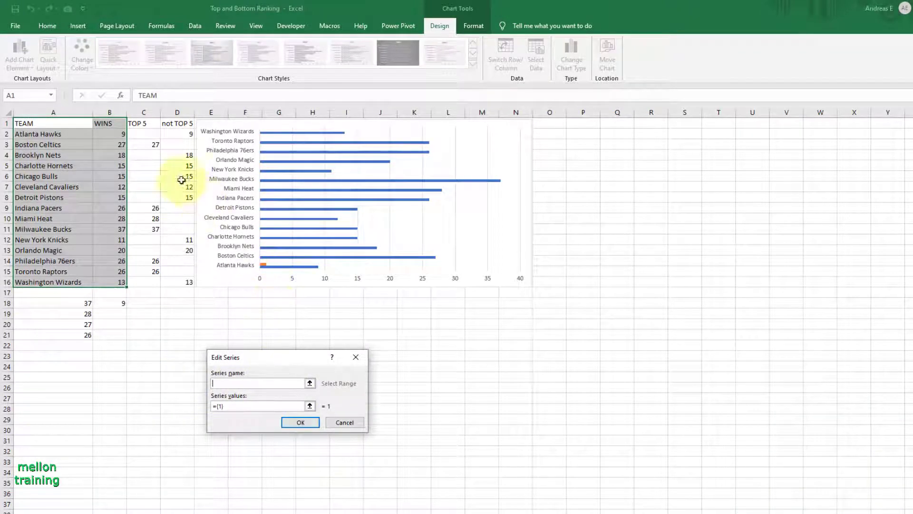
click(144, 124)
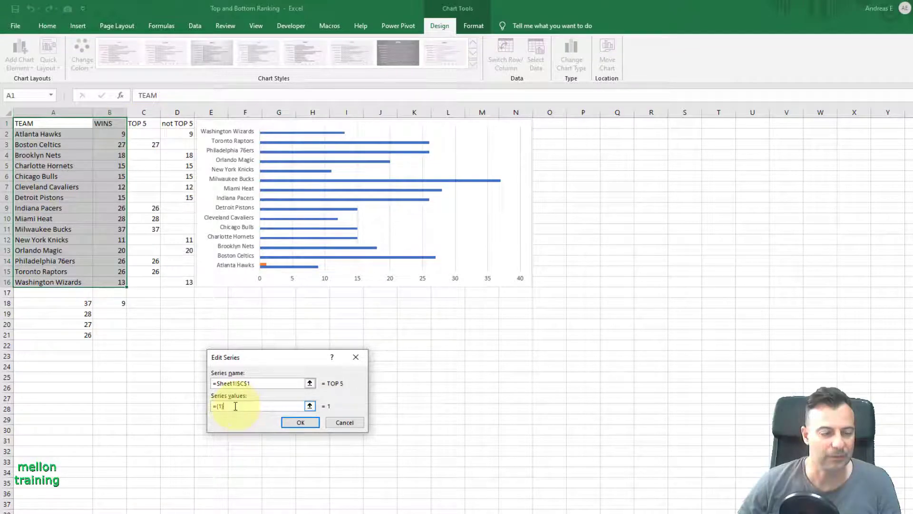
click(310, 407)
drag(144, 134, 157, 283)
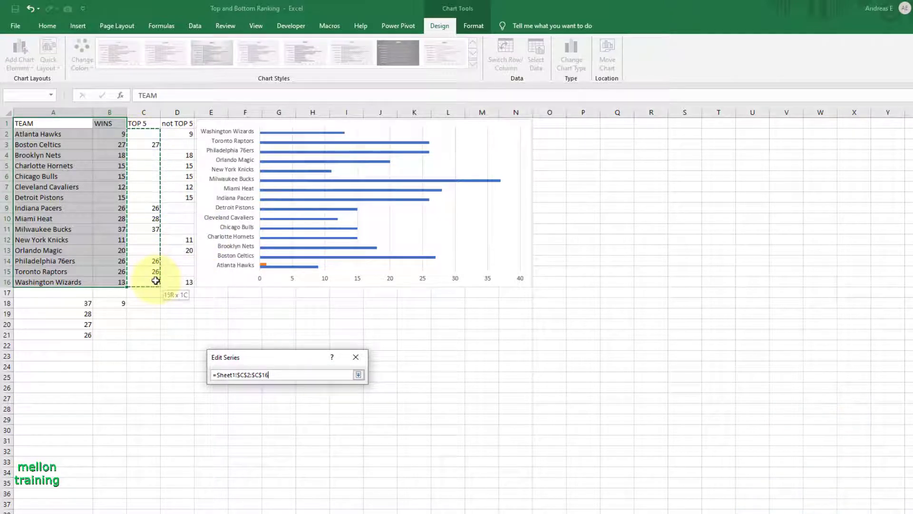
click(359, 376)
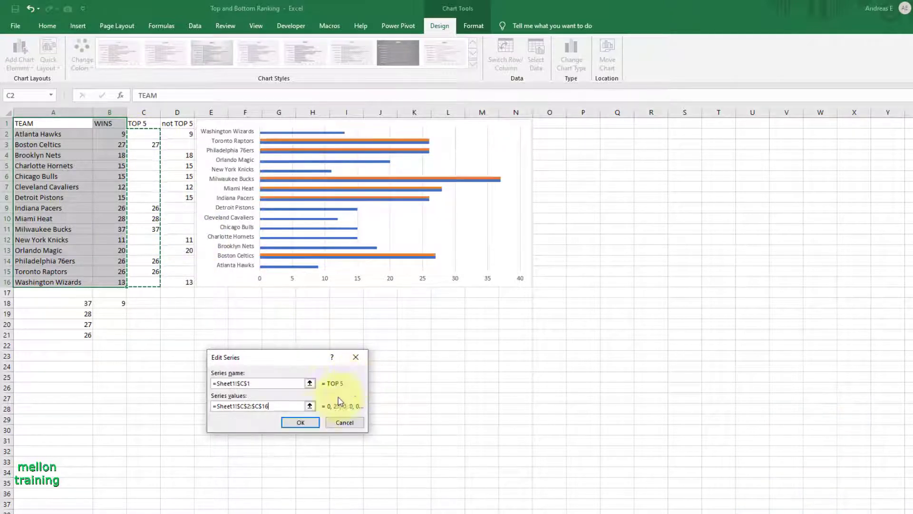
click(303, 422)
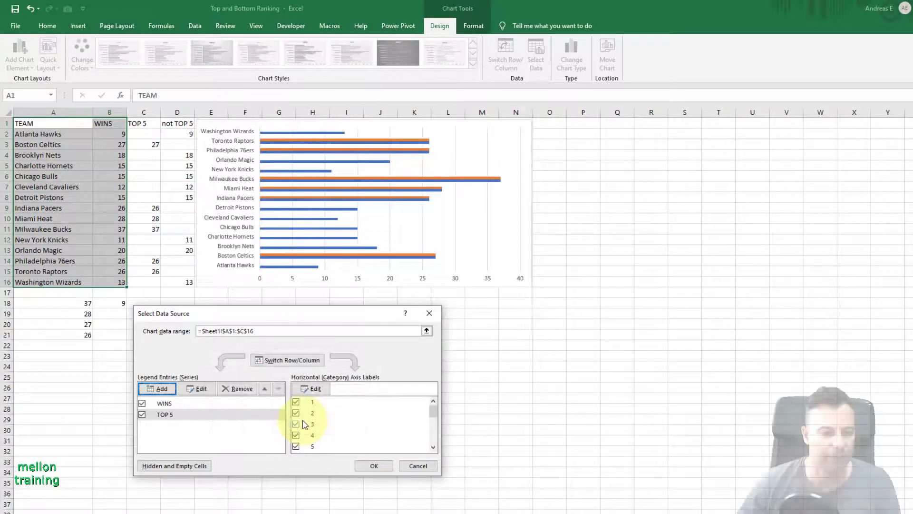
Add the not TOP 5 series with values D2:D16 and remove the WINS series.
click(162, 394)
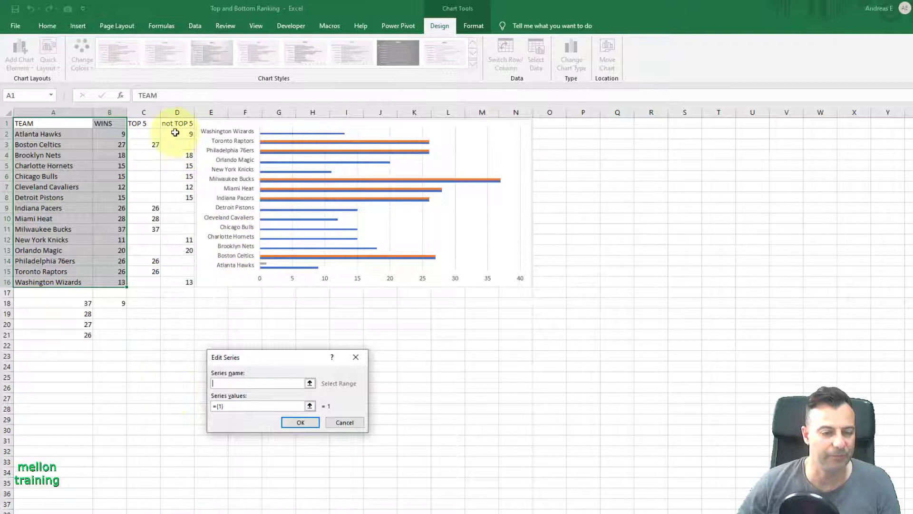
click(241, 411)
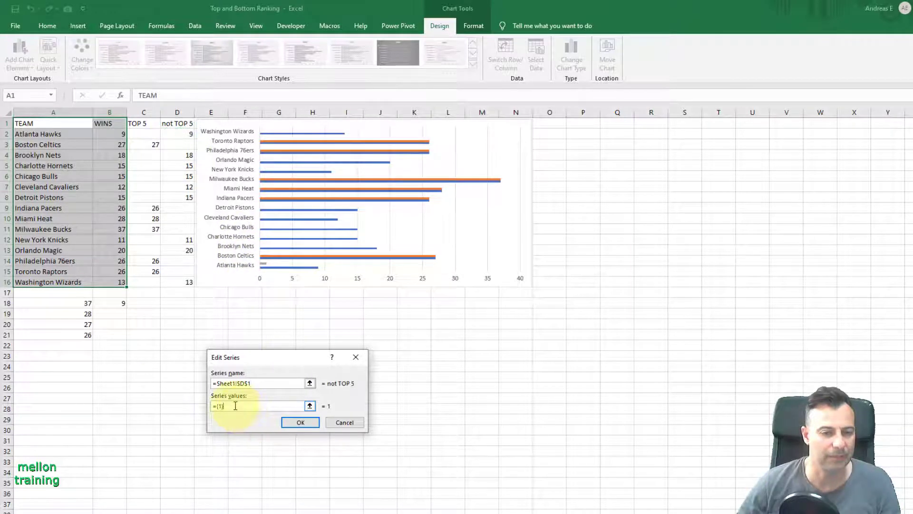
click(310, 405)
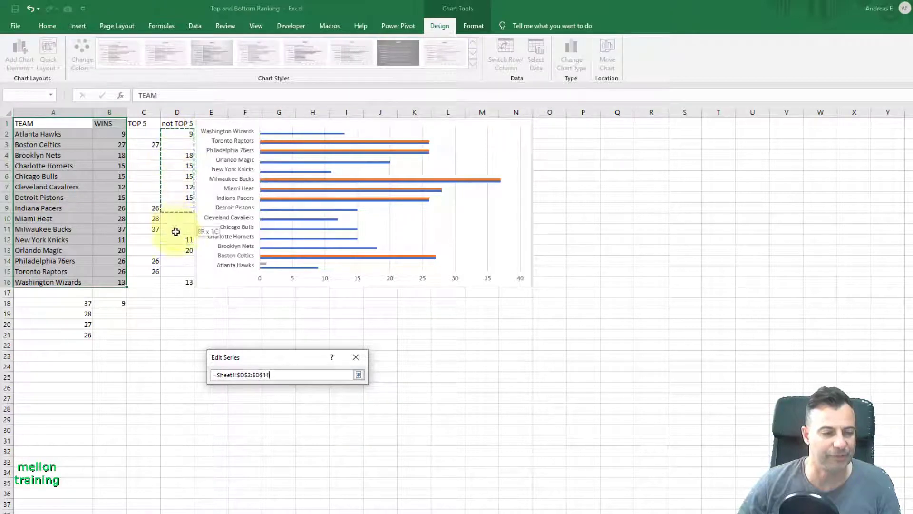
drag(180, 138, 181, 282)
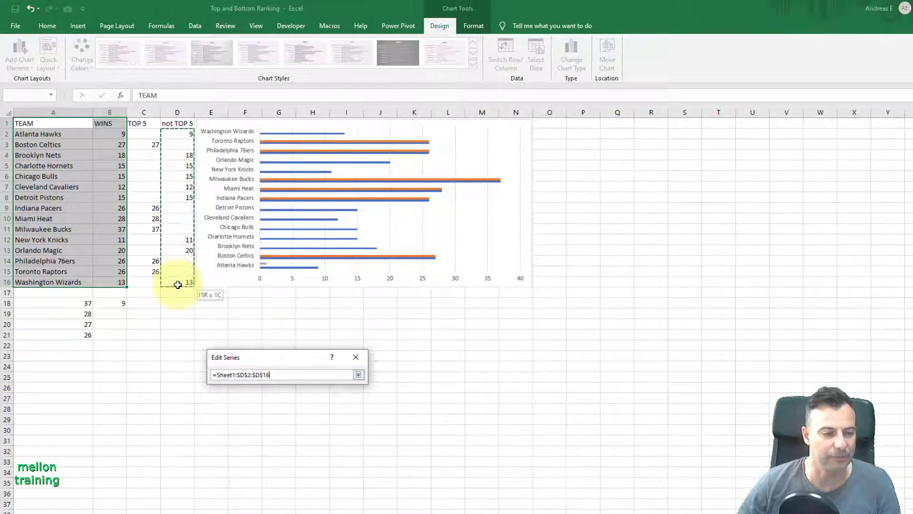
click(358, 375)
click(300, 422)
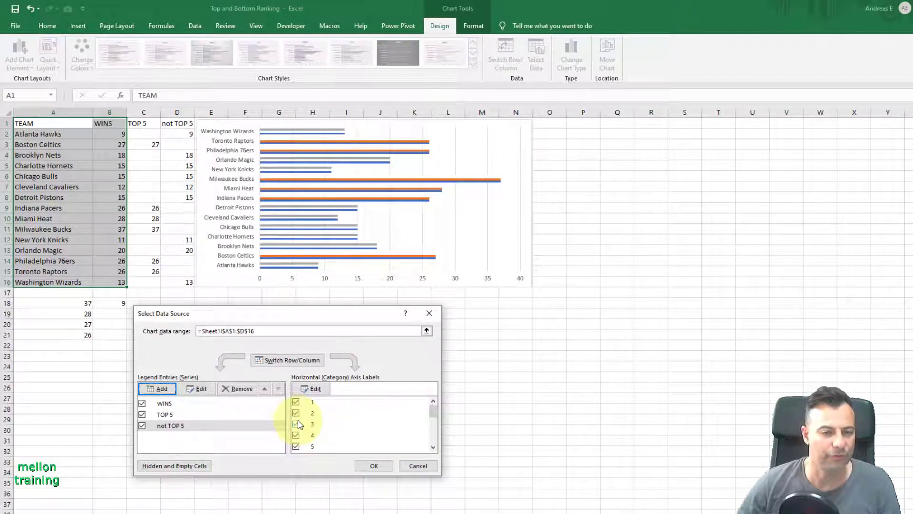
click(164, 404)
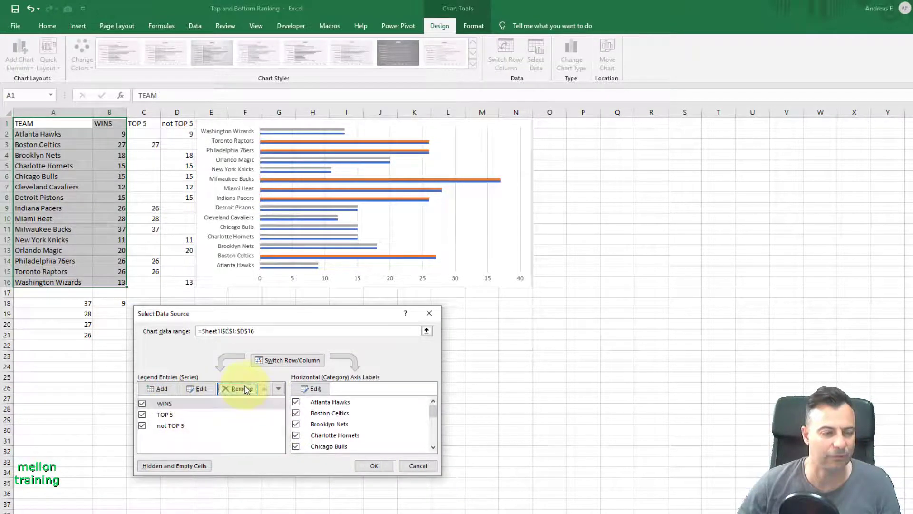
click(244, 389)
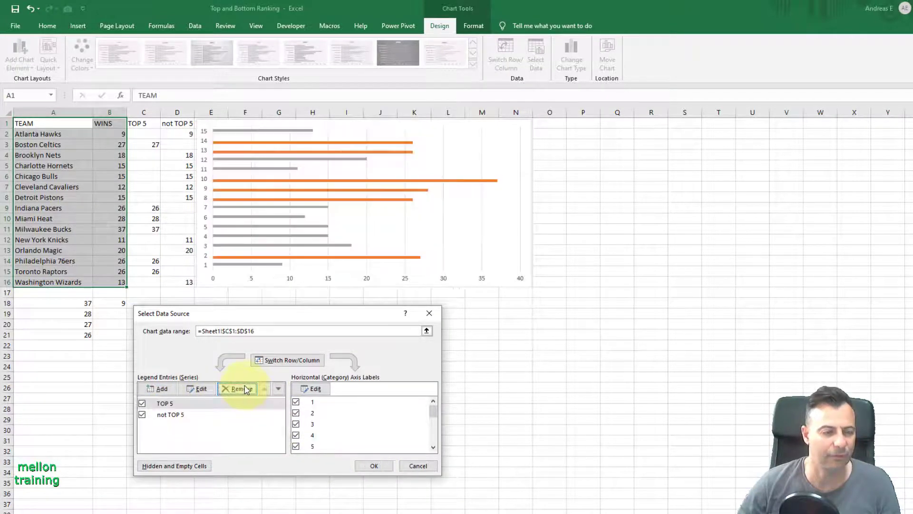
click(373, 466)
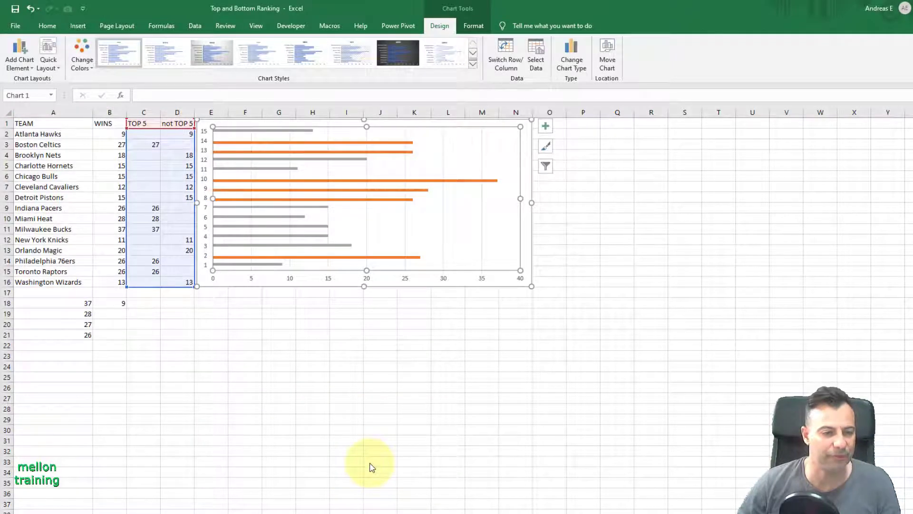
Set the chart's category axis labels to the team names in A2:A16.
right_click(208, 242)
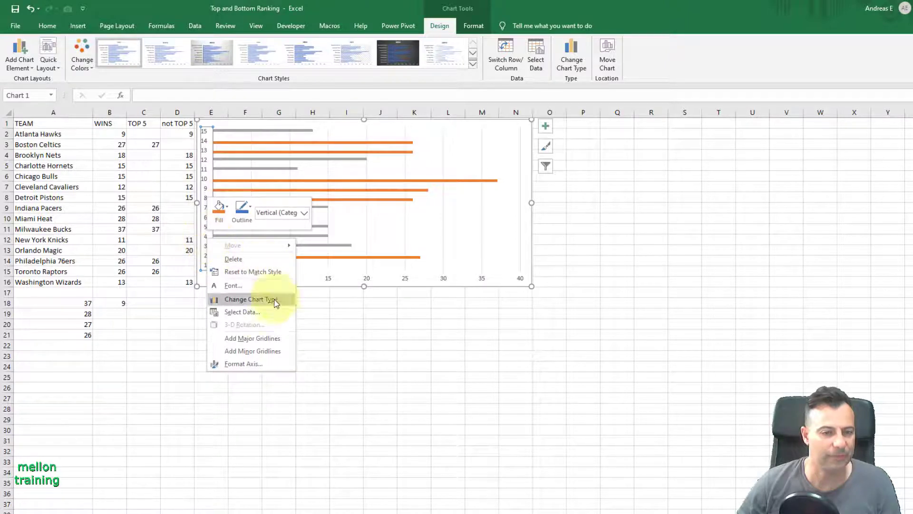
click(264, 315)
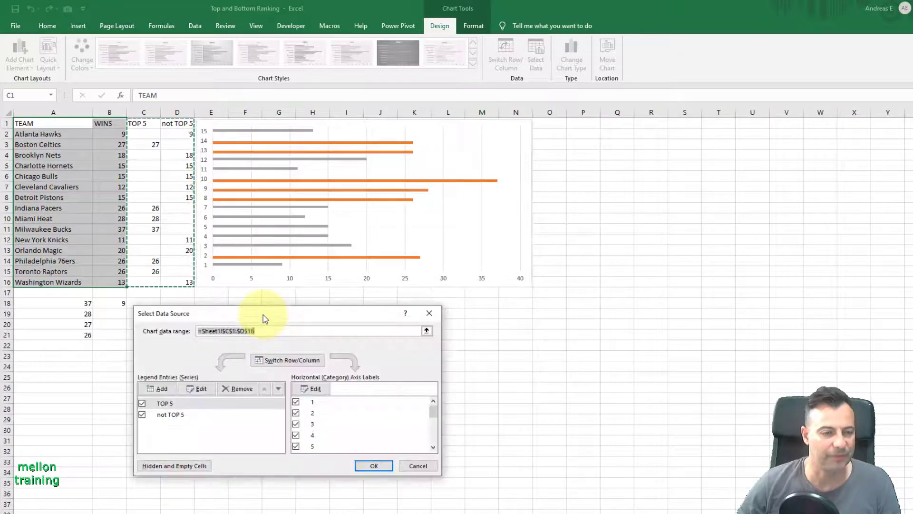
click(313, 388)
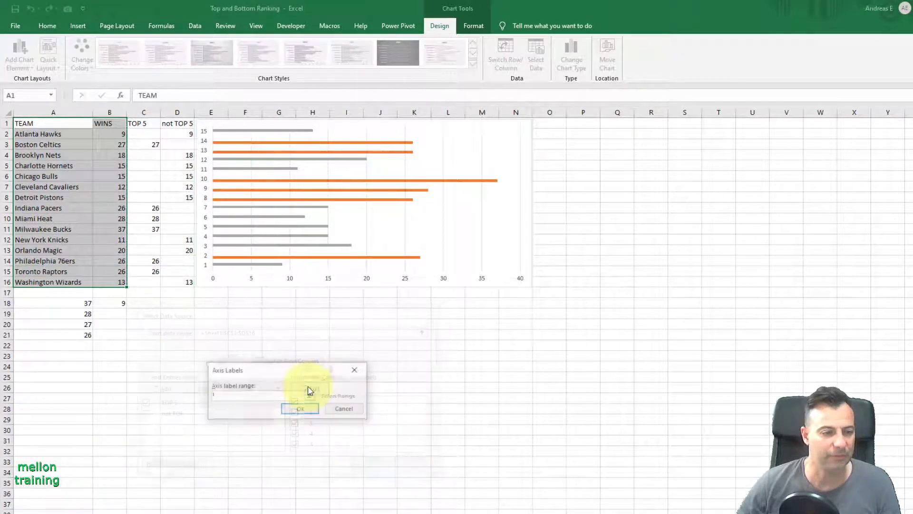
drag(35, 133, 48, 282)
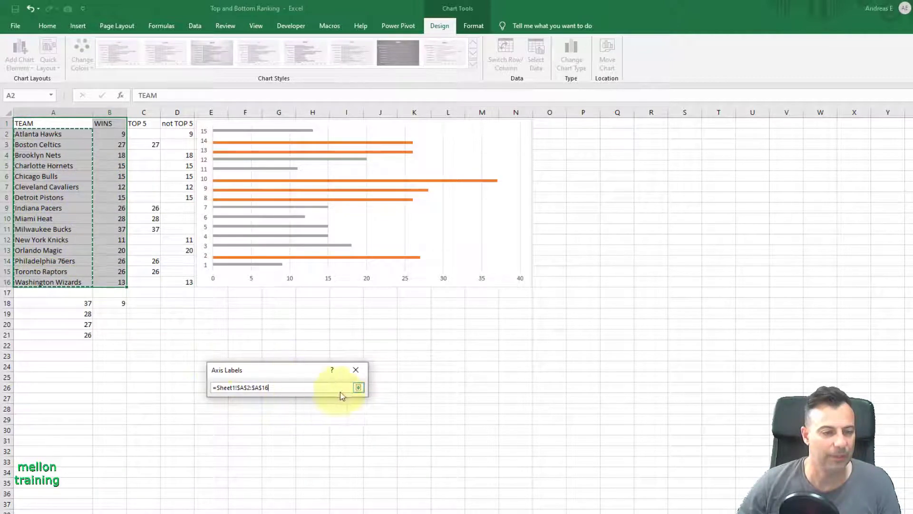
click(358, 388)
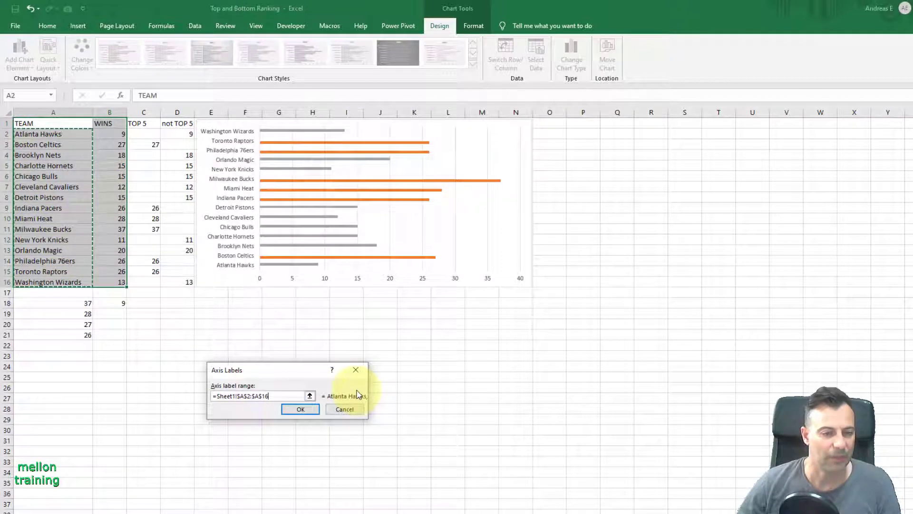
click(300, 409)
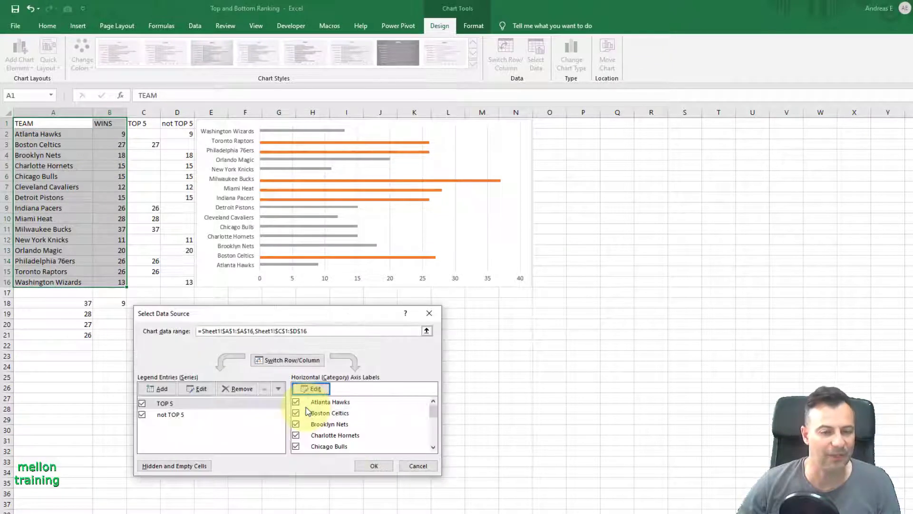
click(370, 466)
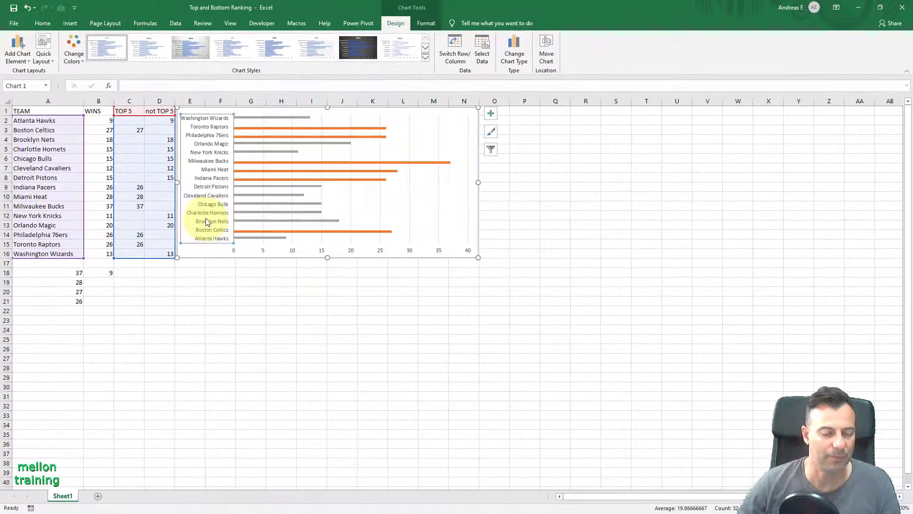
Reverse the category order on the team axis so Atlanta Hawks appears first.
right_click(209, 212)
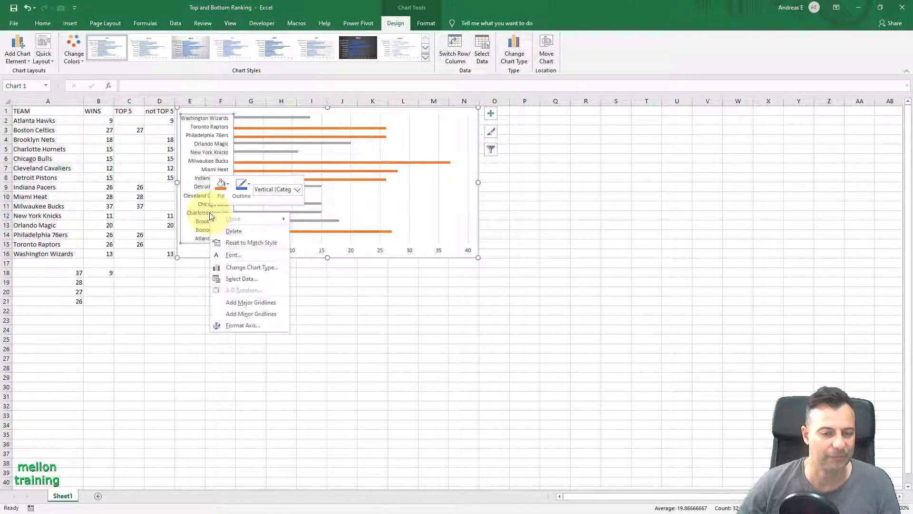
click(253, 326)
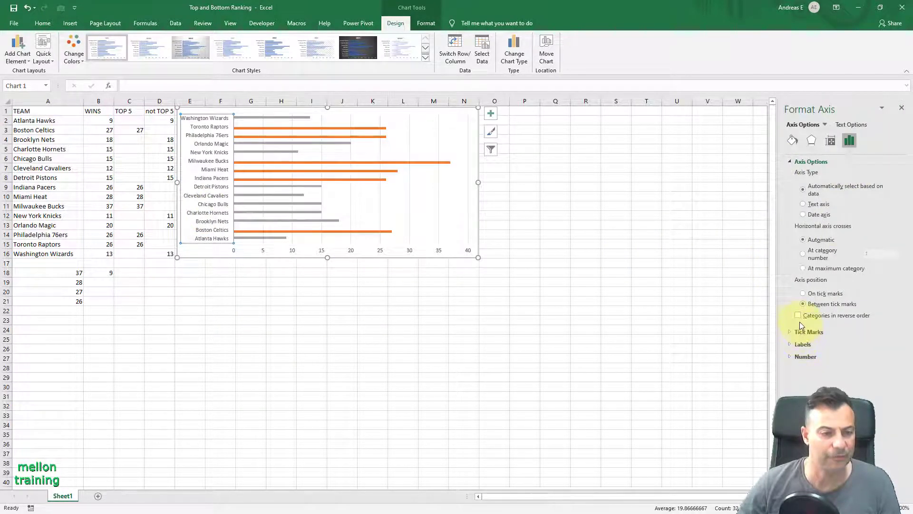
click(798, 315)
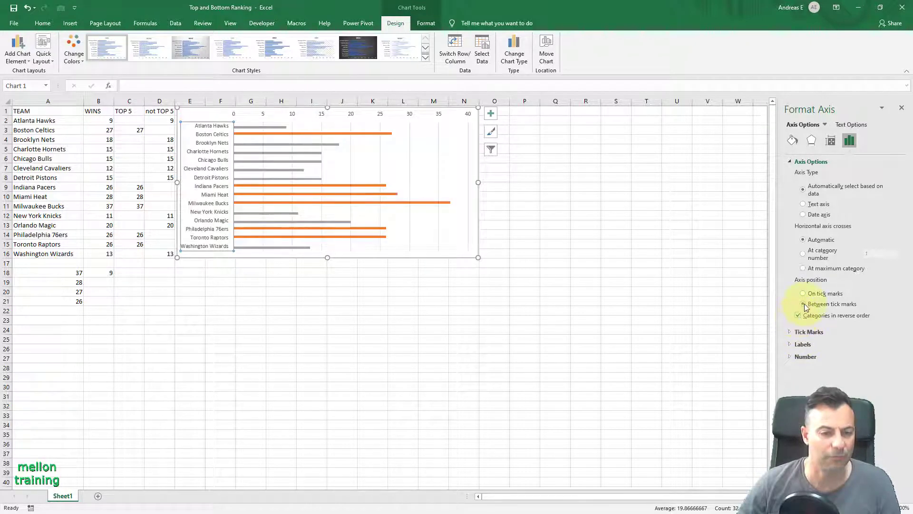
click(901, 108)
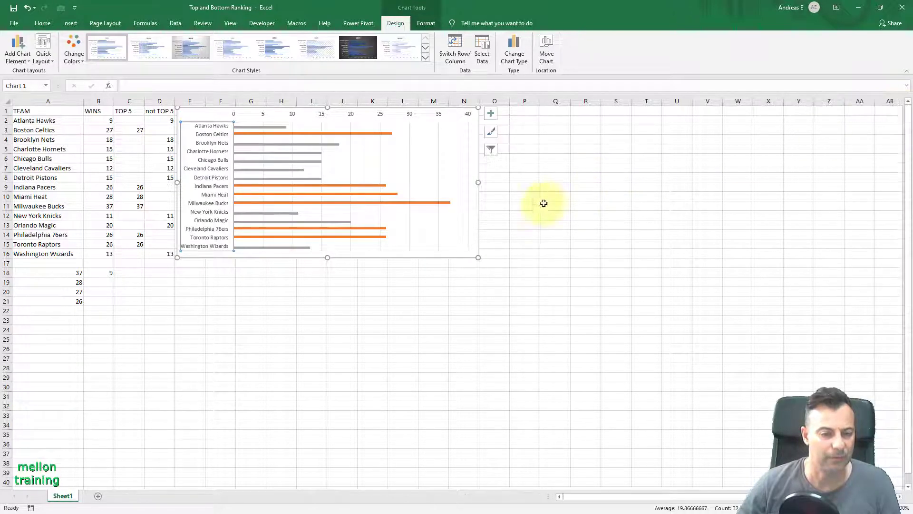
Set the TOP 5 series gap width to 20% and series overlap to 100%.
right_click(328, 137)
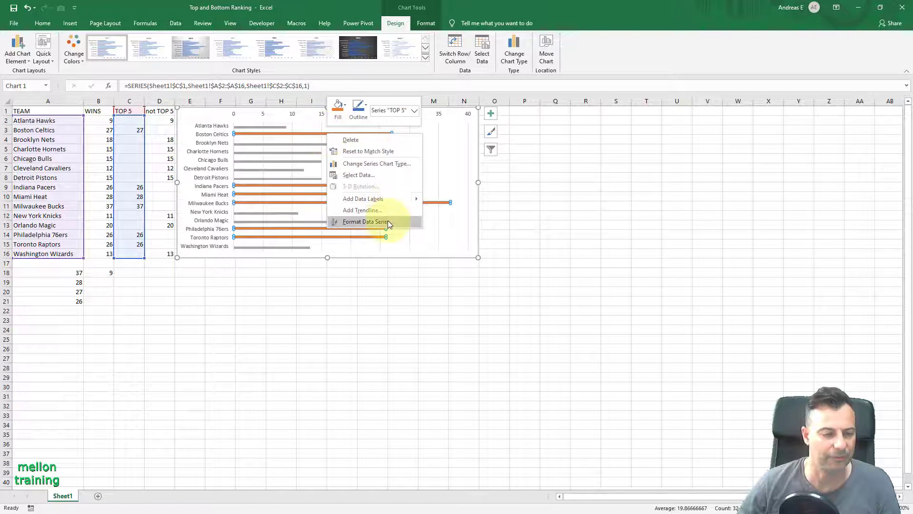
click(365, 221)
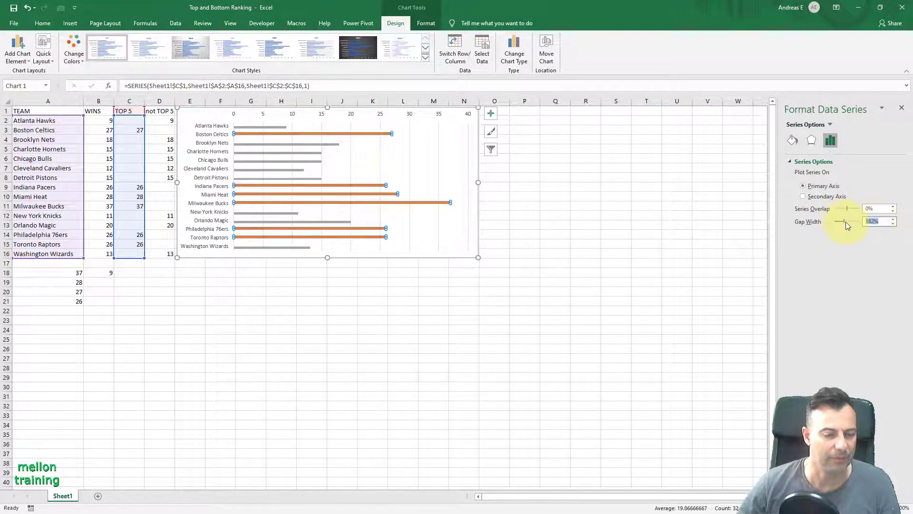
text(20)
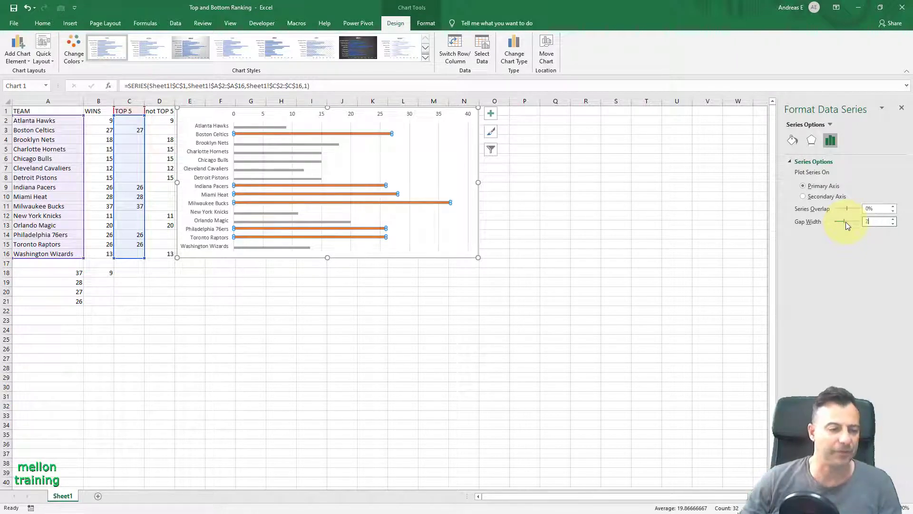
click(875, 208)
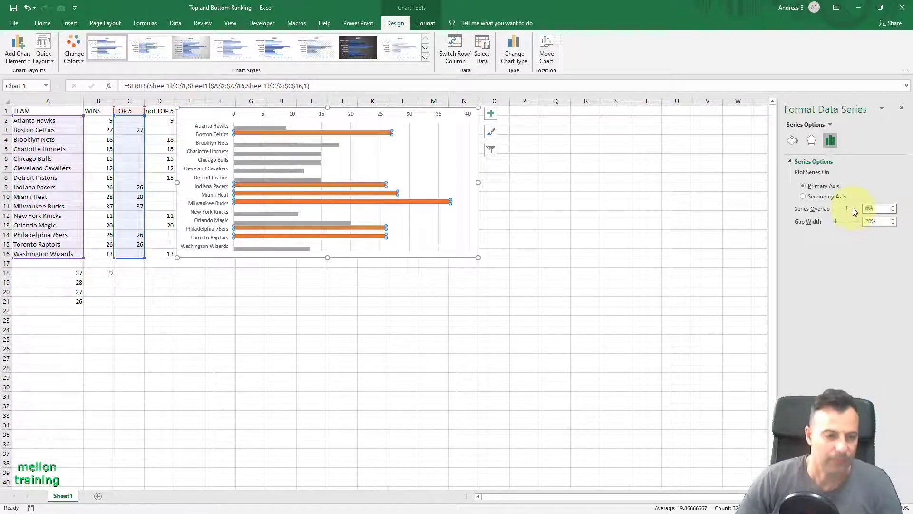
text(100)
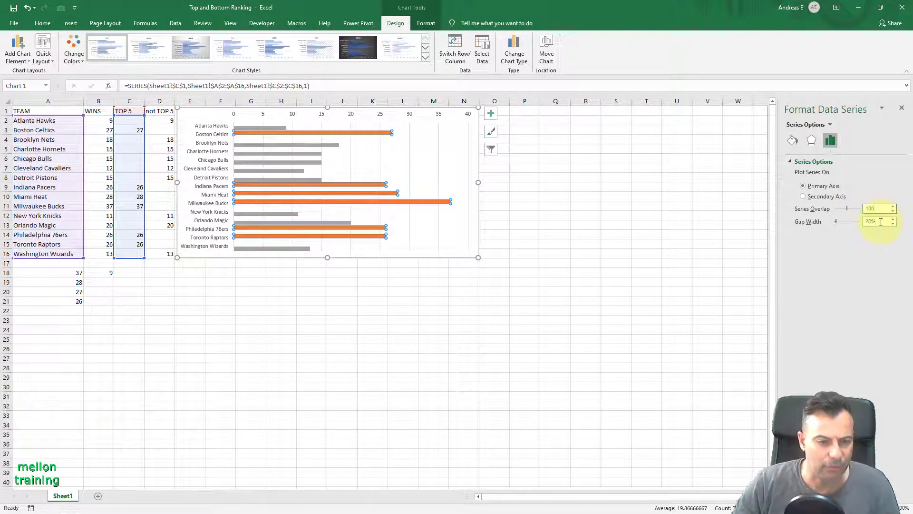
click(880, 222)
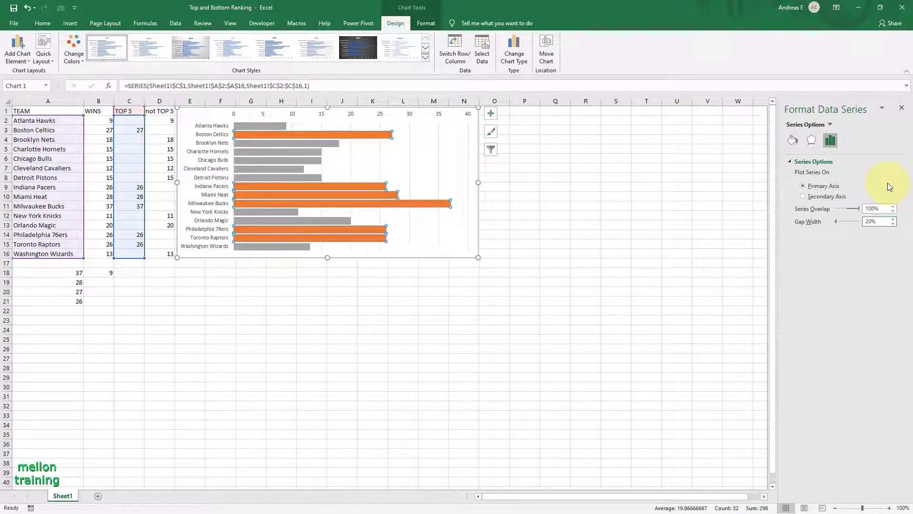
click(902, 109)
Fill the TOP 5 series bars with solid green from Standard Colors.
click(524, 253)
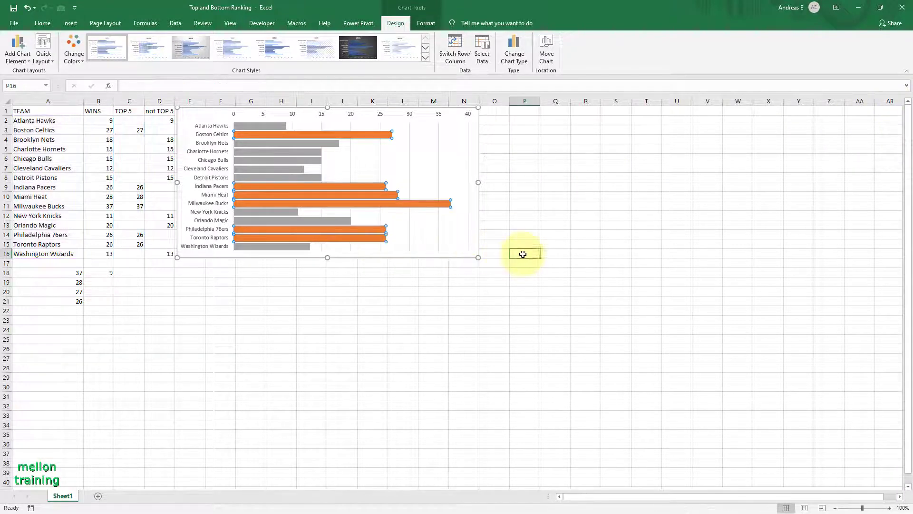
click(379, 195)
right_click(378, 195)
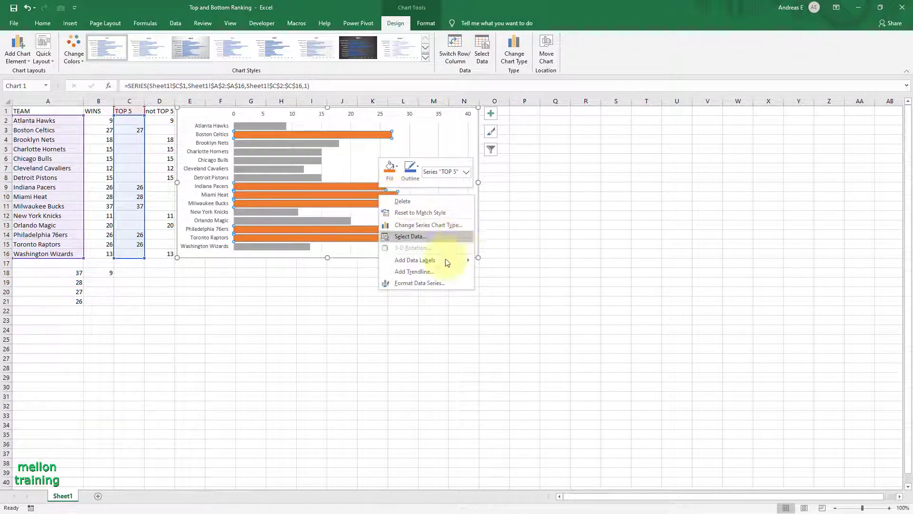
click(431, 283)
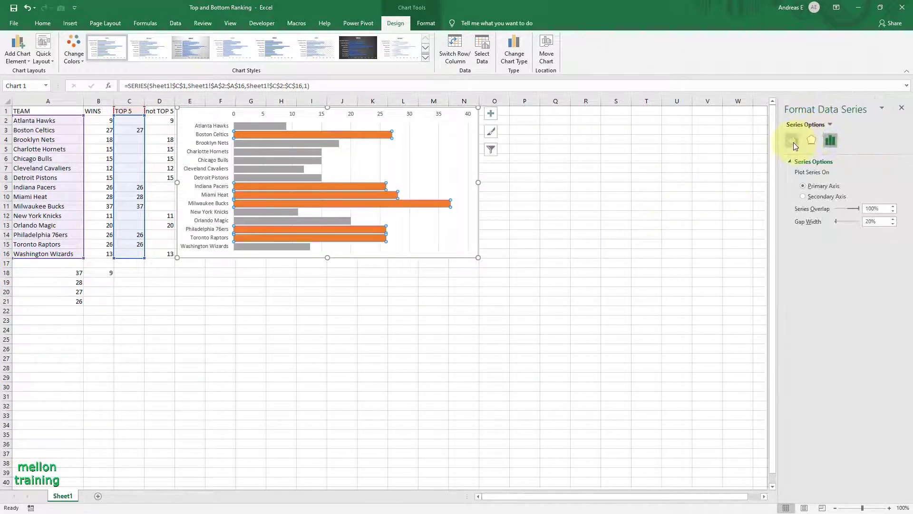
click(793, 141)
click(799, 162)
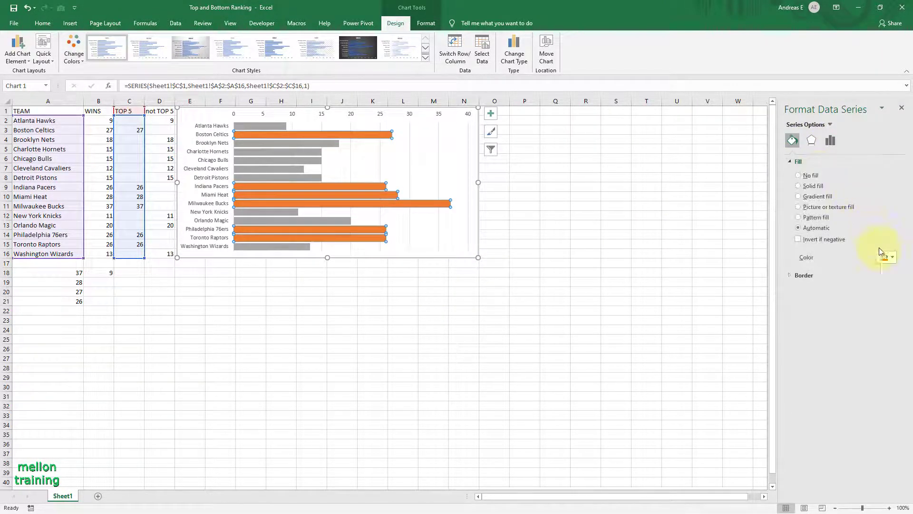
click(893, 258)
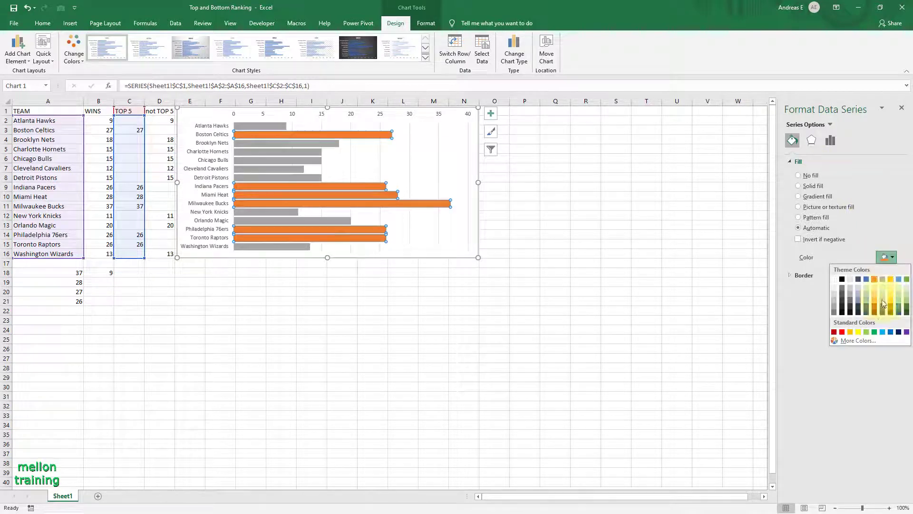
click(873, 332)
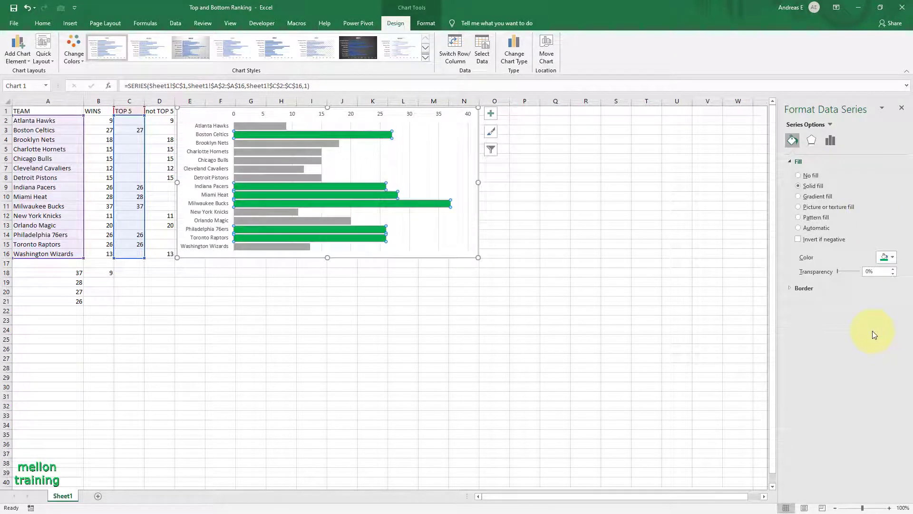
click(323, 315)
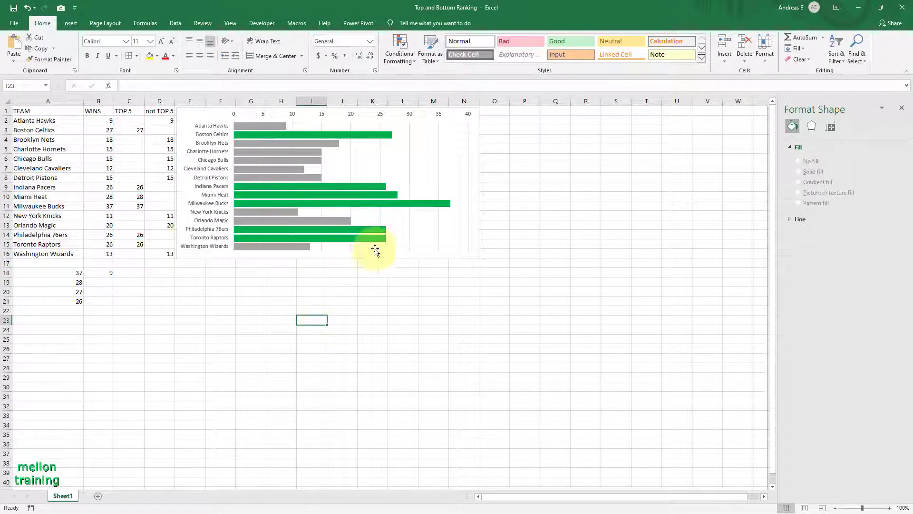
Add a legend positioned at the bottom of the chart.
click(210, 112)
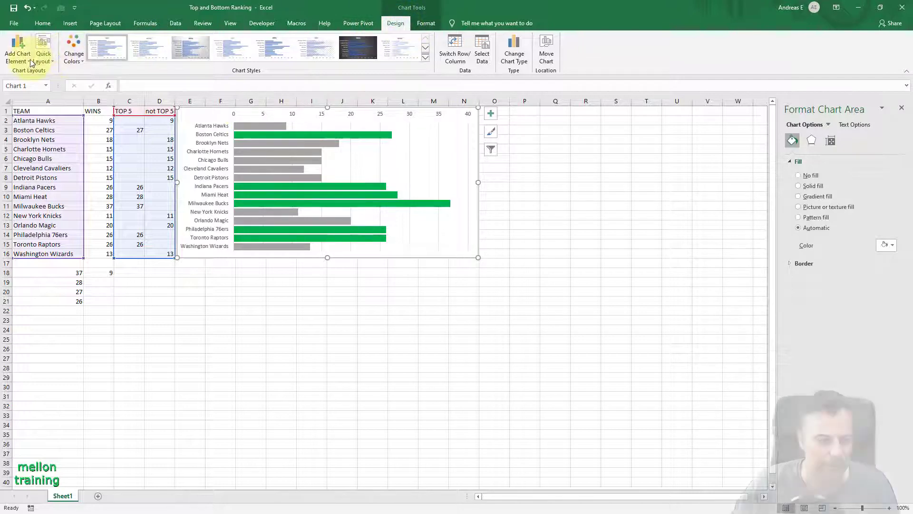
click(29, 59)
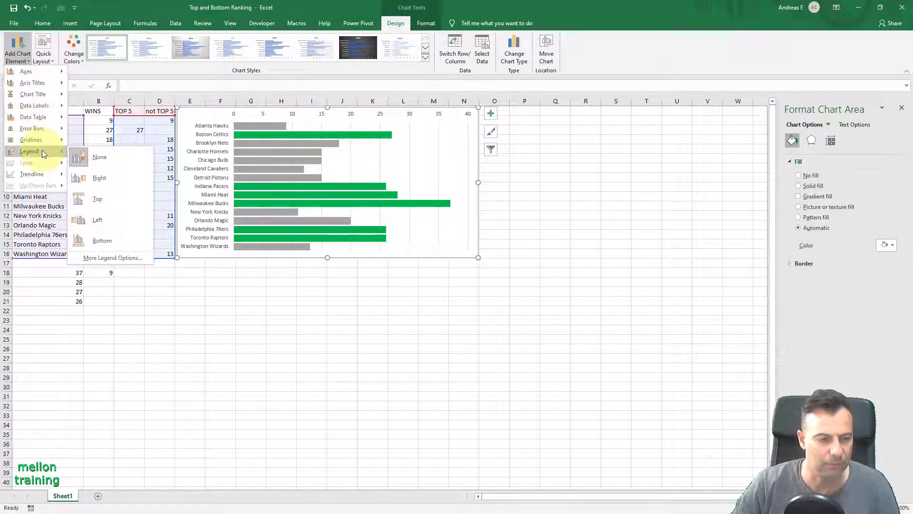
mouse_move(29, 152)
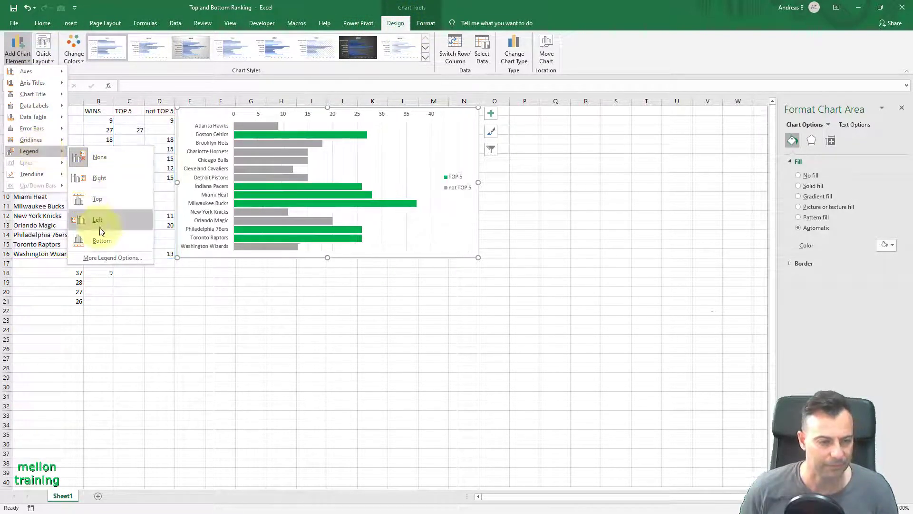
click(100, 240)
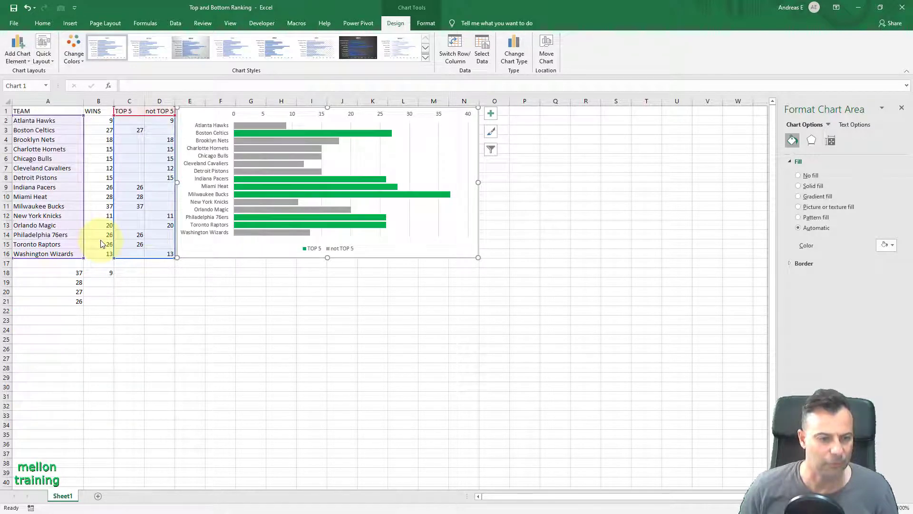
Delete the not TOP 5 entry from the legend, leaving only TOP 5, then select the green bars.
click(347, 327)
click(333, 248)
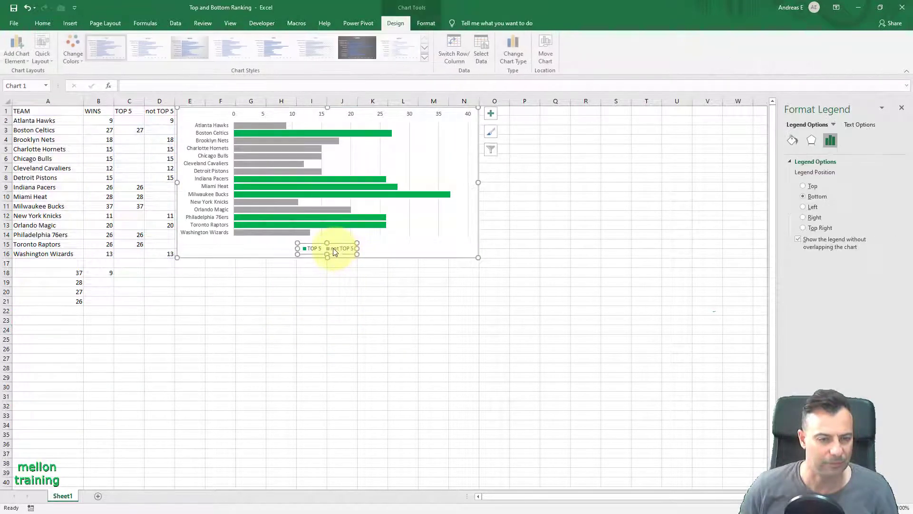
click(339, 253)
key(Delete)
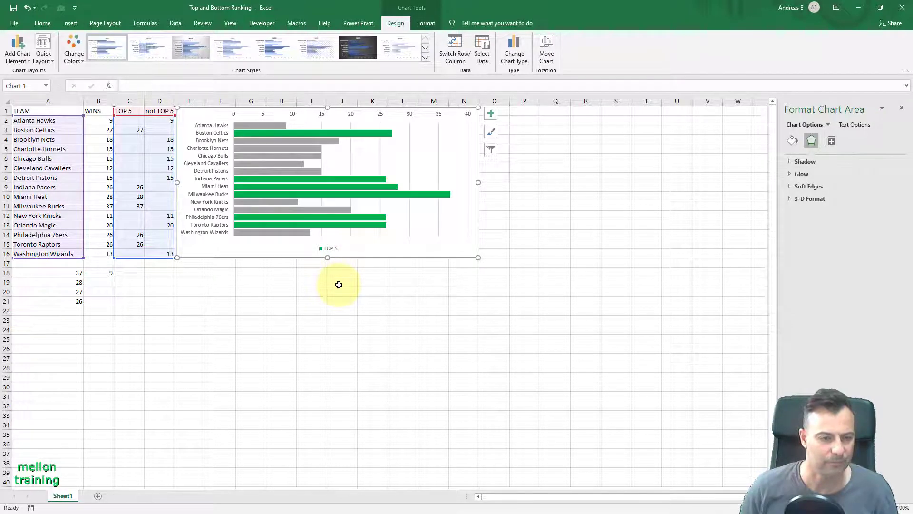
click(410, 157)
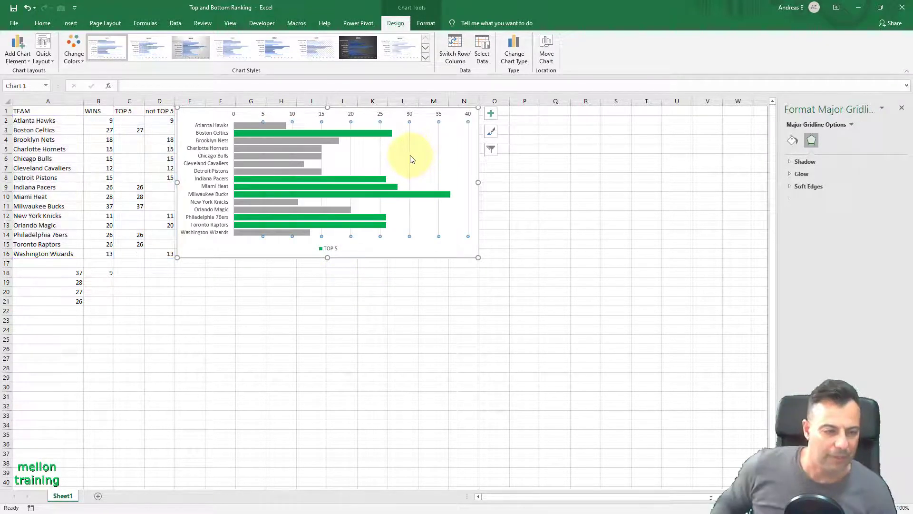
key(Escape)
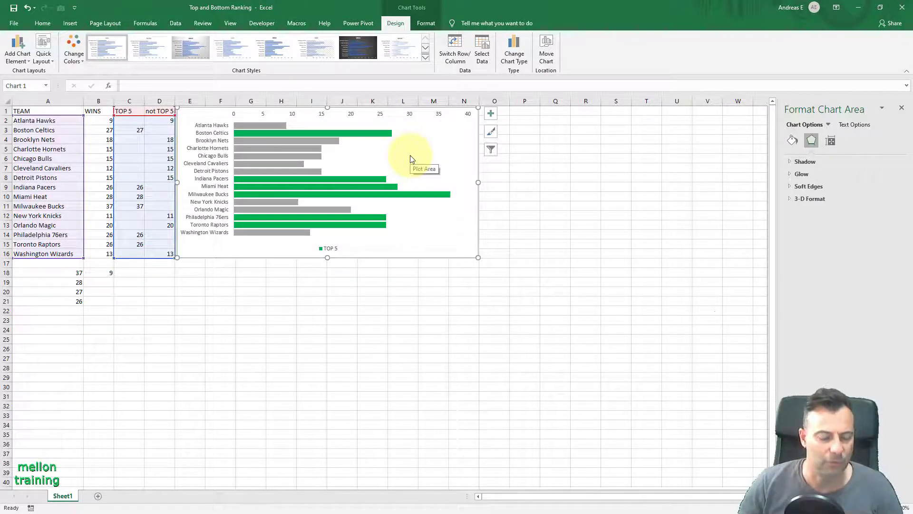
click(375, 135)
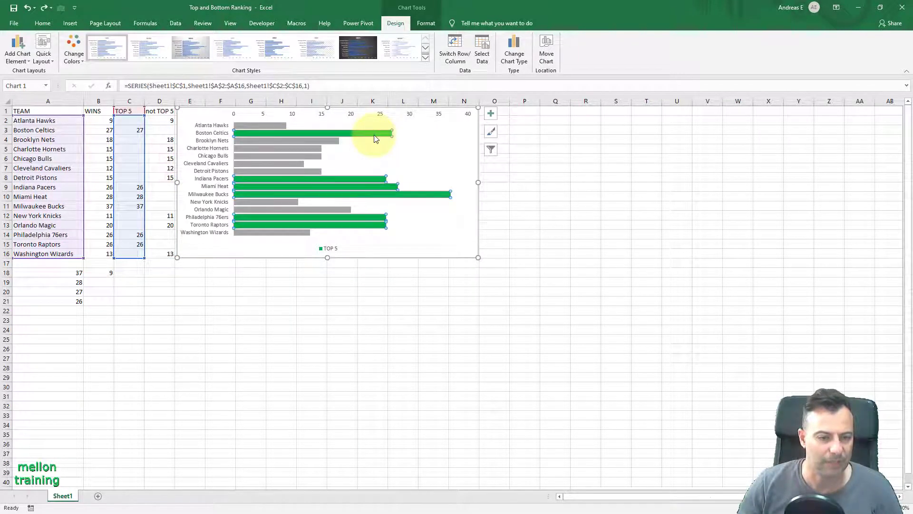
Add Outside End data labels to the TOP 5 bars (37, 28, 27, 26), then select them for formatting.
click(27, 61)
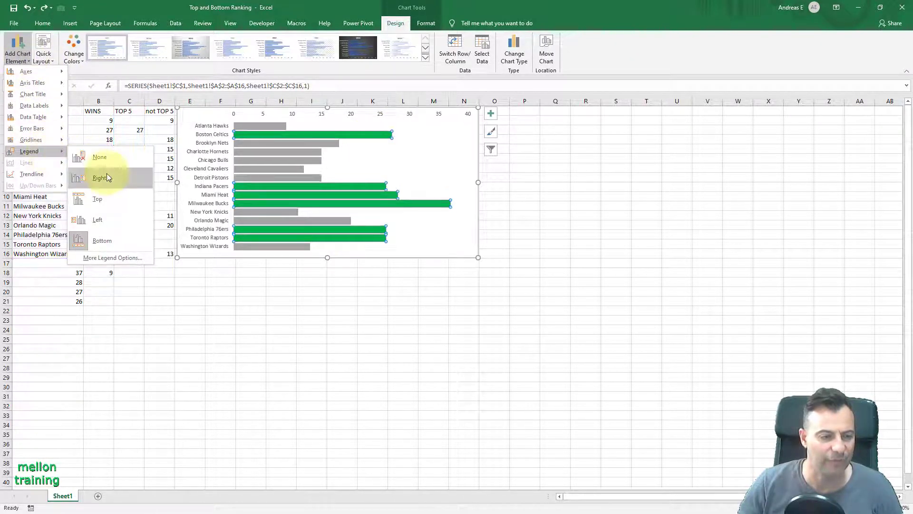
mouse_move(33, 105)
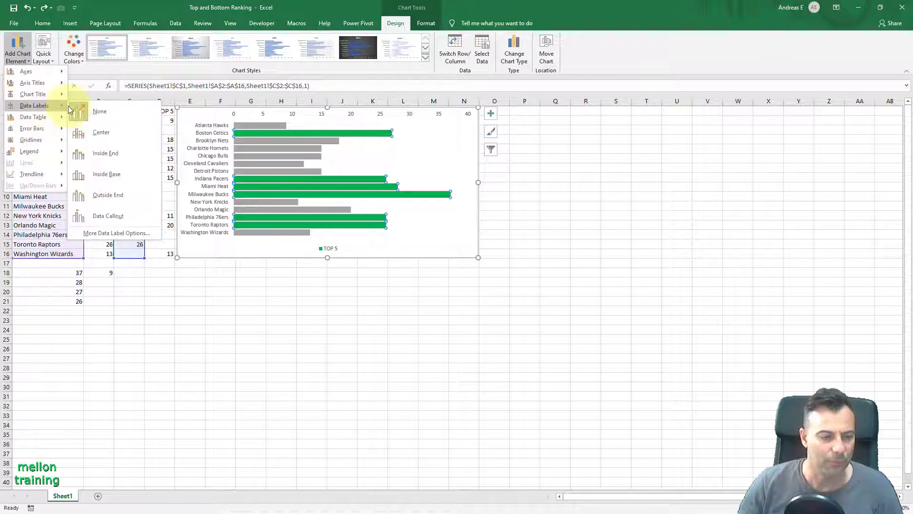
click(114, 200)
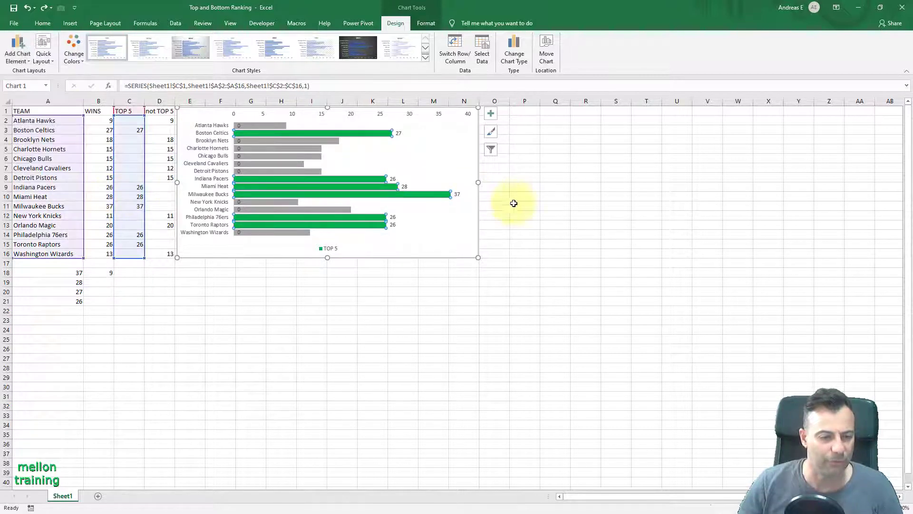
click(589, 206)
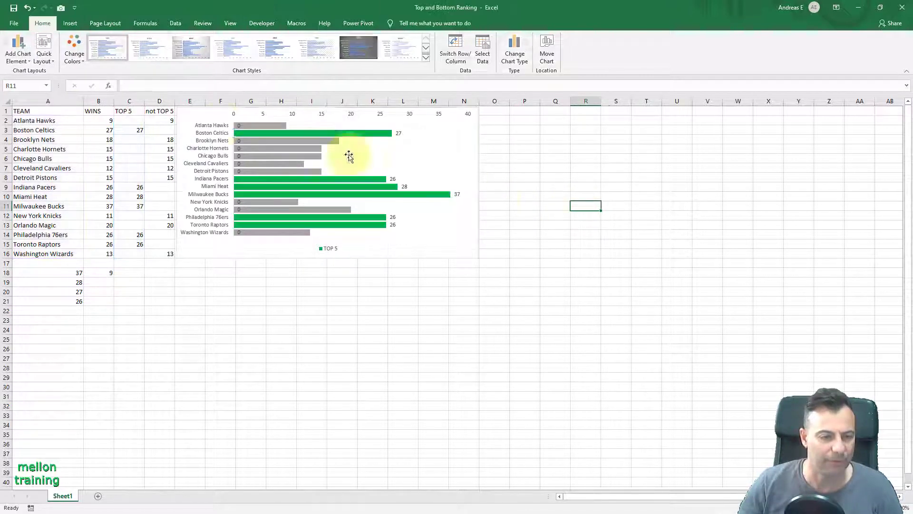
click(238, 143)
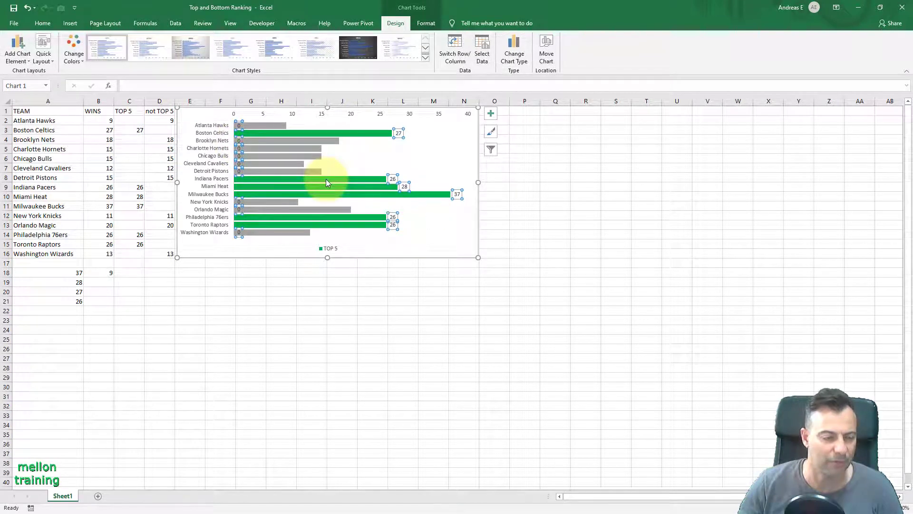
right_click(240, 142)
Give the TOP 5 data labels the custom number format #,##0;; so zero labels are hidden.
click(300, 243)
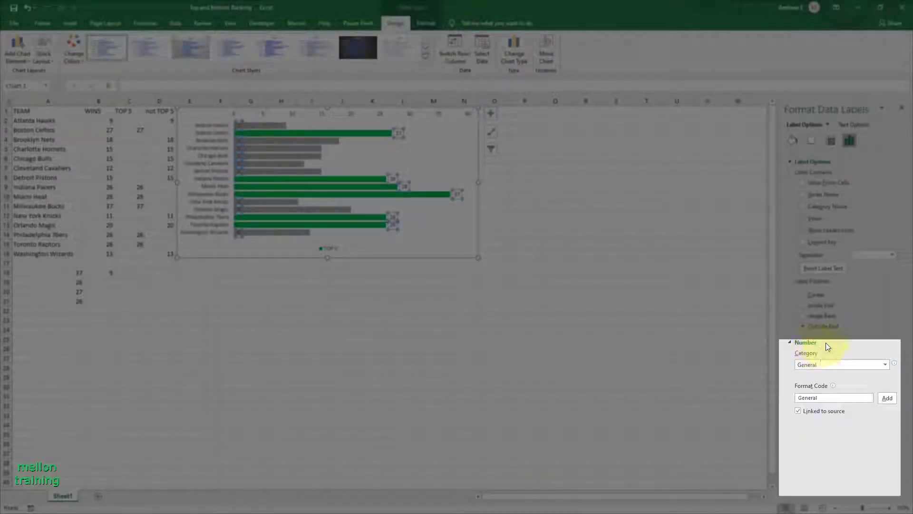
click(823, 364)
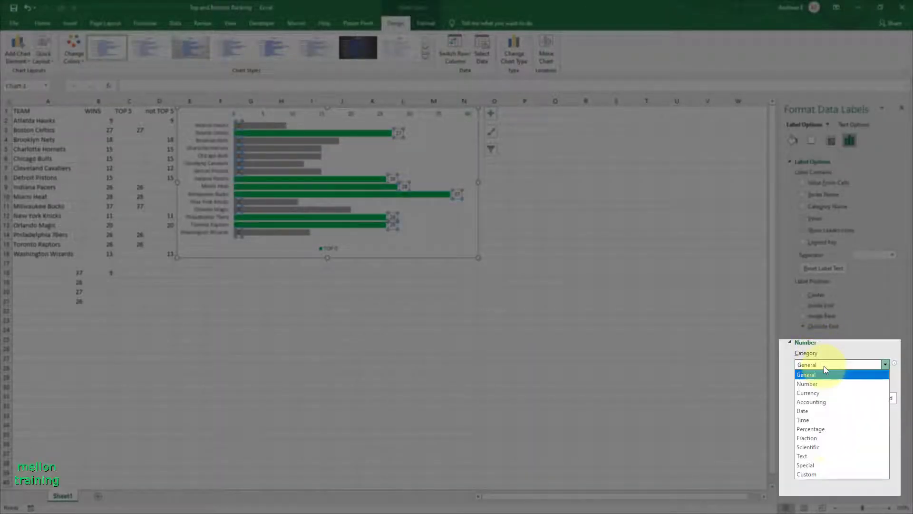
click(832, 473)
click(842, 415)
text(#,##0;;)
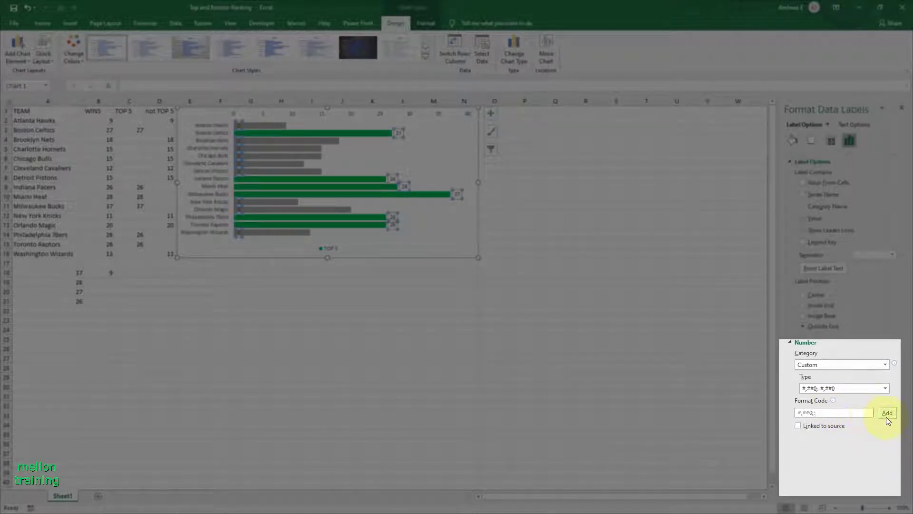
click(886, 417)
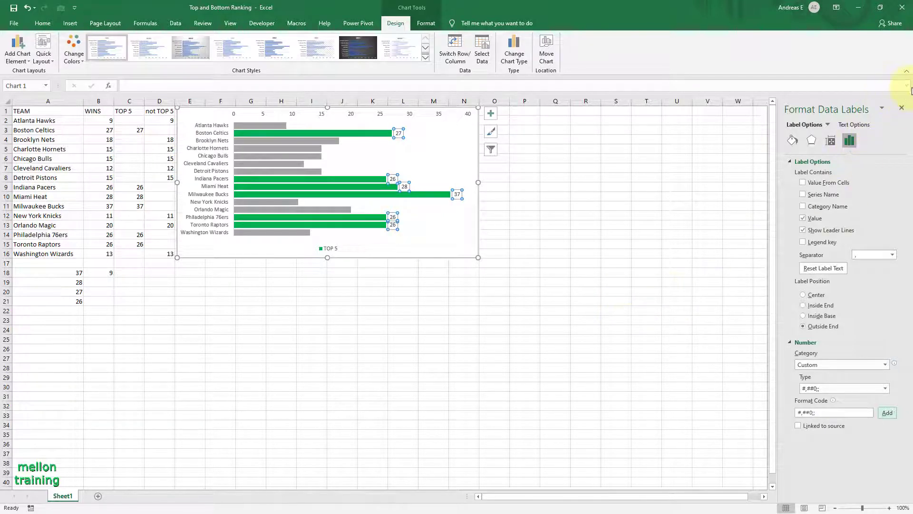
click(902, 109)
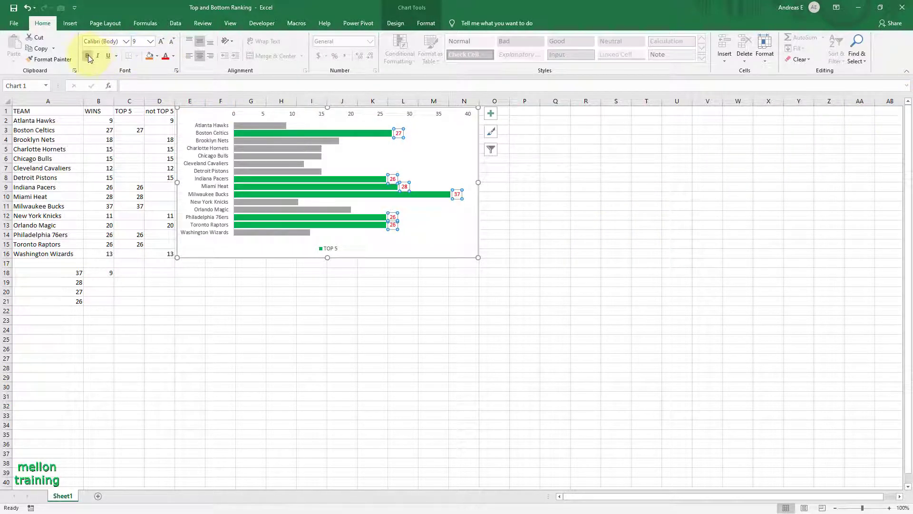
click(197, 320)
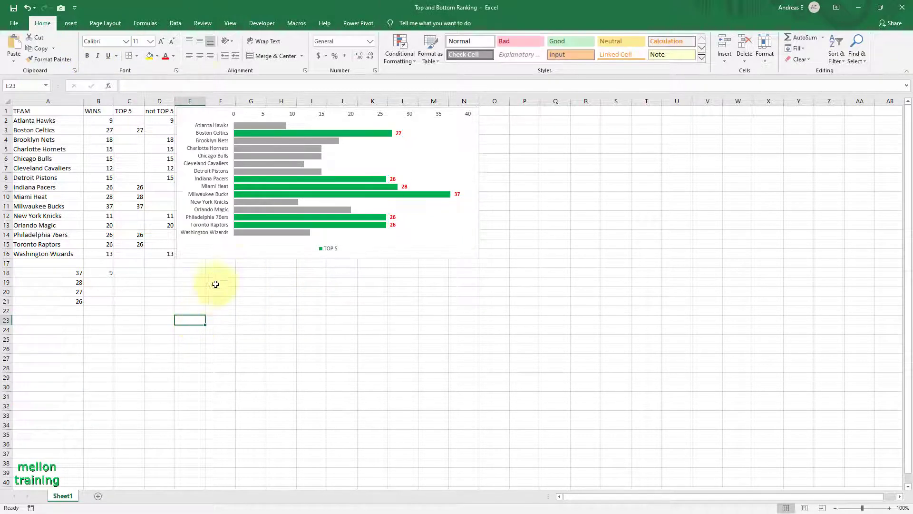
Hide the worksheet gridlines and clear the stray numbers in A18:C22.
click(176, 23)
click(232, 23)
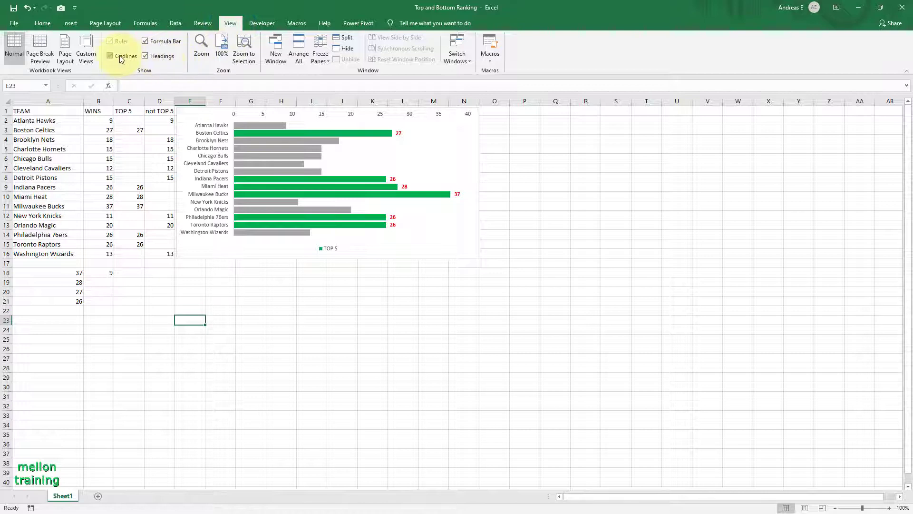
click(110, 55)
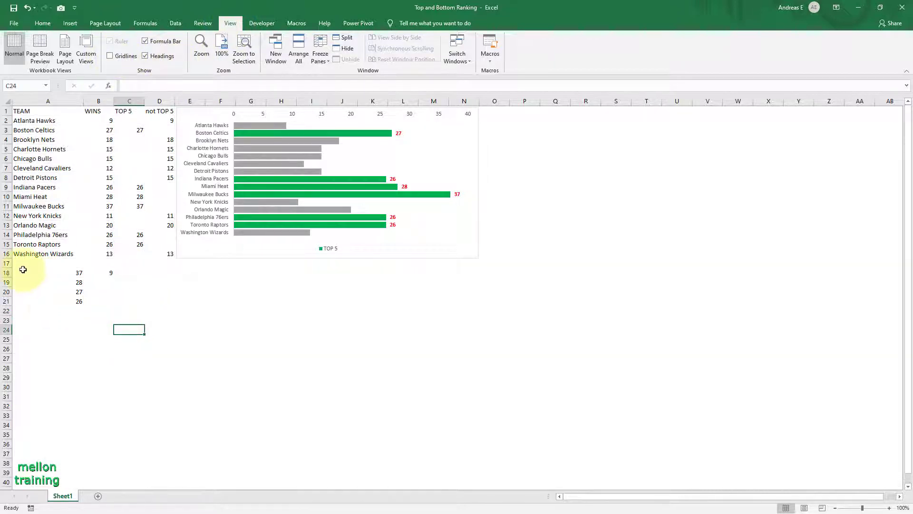
drag(23, 273, 125, 311)
key(Delete)
Apply All Borders to the team table range A1:D16.
click(219, 325)
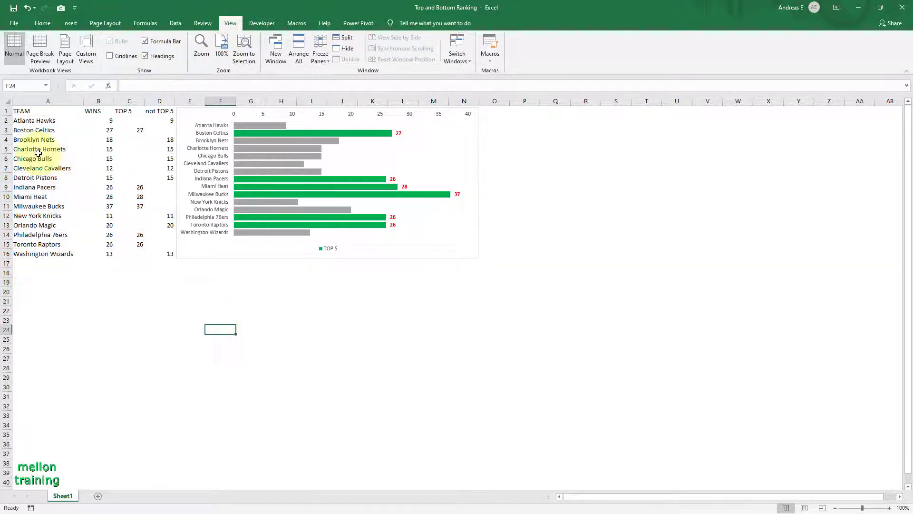
drag(21, 111, 157, 255)
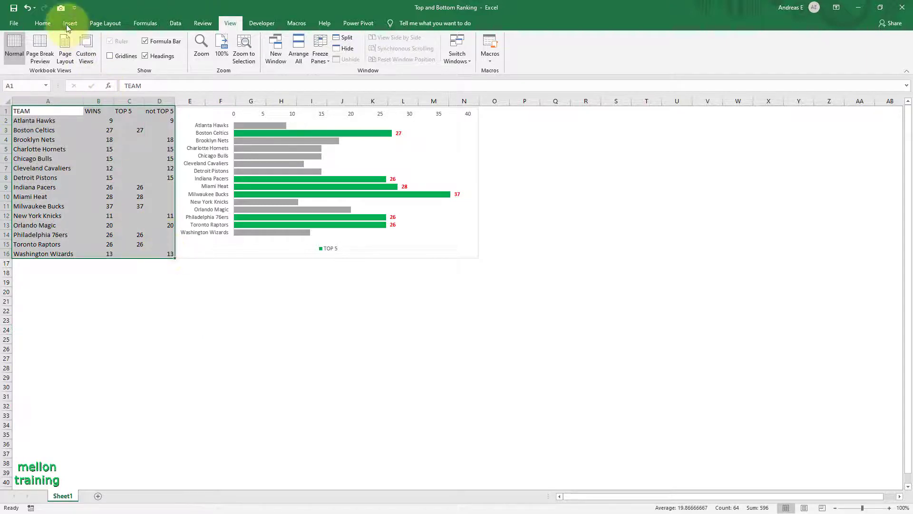
click(42, 23)
click(137, 57)
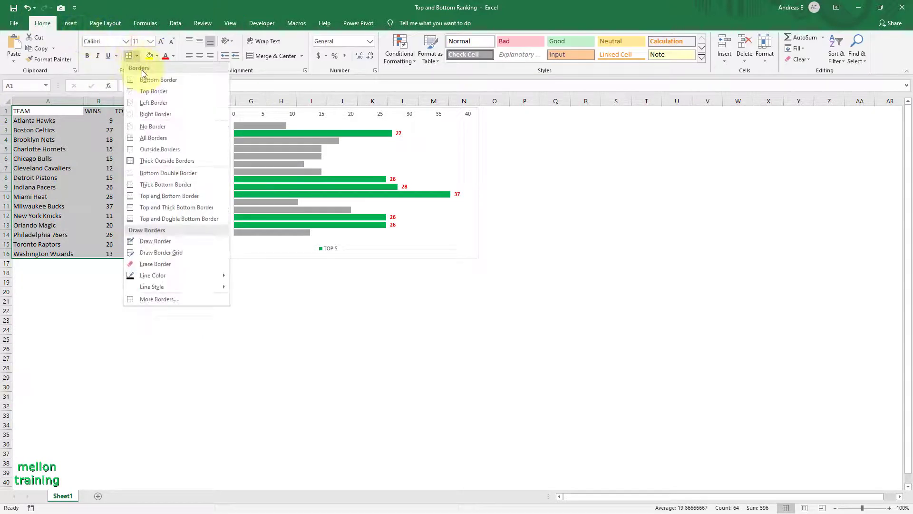
click(171, 138)
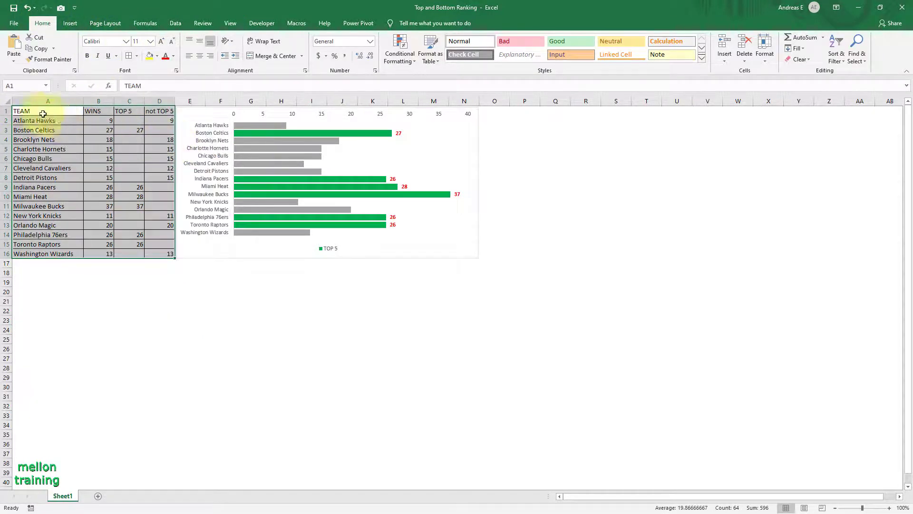
Make the header row A1:D1 bold and centred.
drag(22, 111, 156, 111)
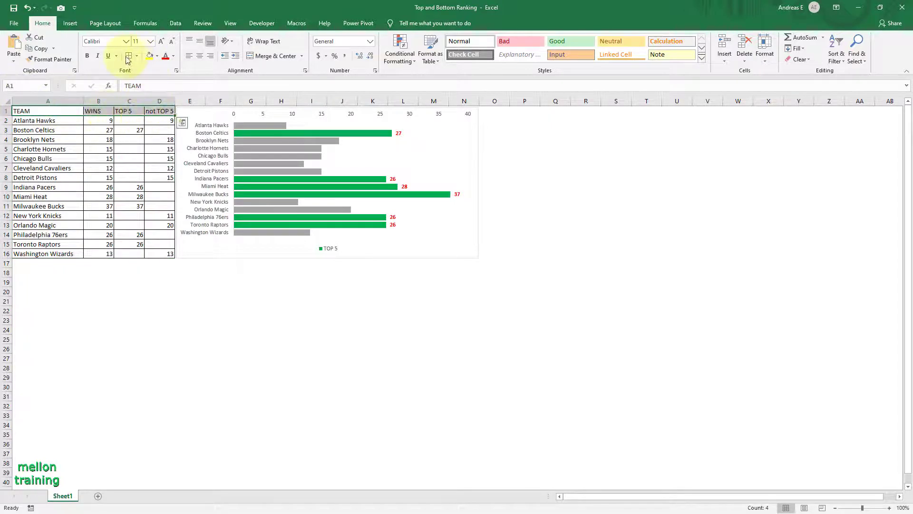
click(84, 56)
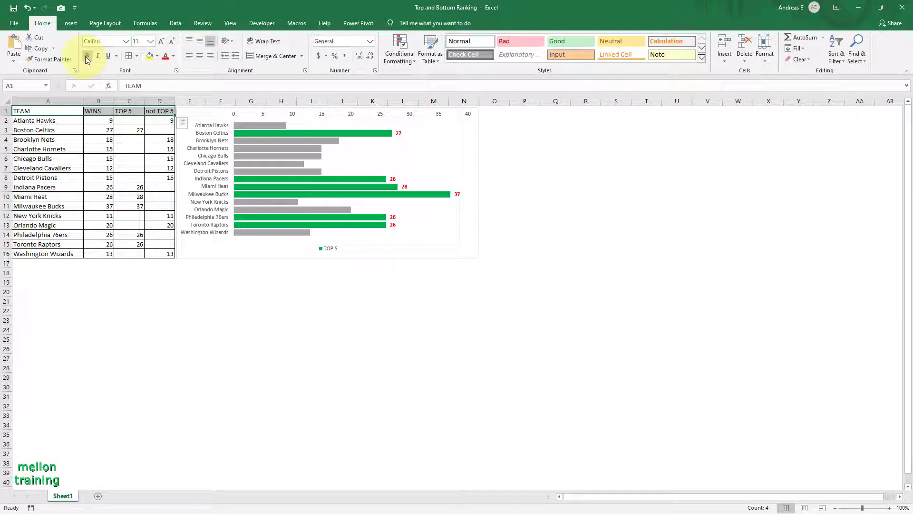
click(200, 57)
click(121, 305)
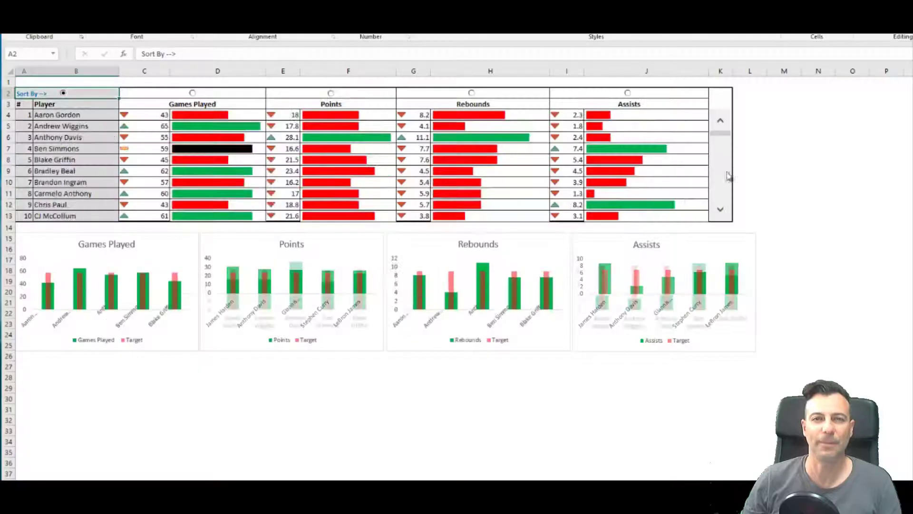
Change the sales-until month in B9 to MAY, then FEB, and change the dashboard's selected month.
click(727, 176)
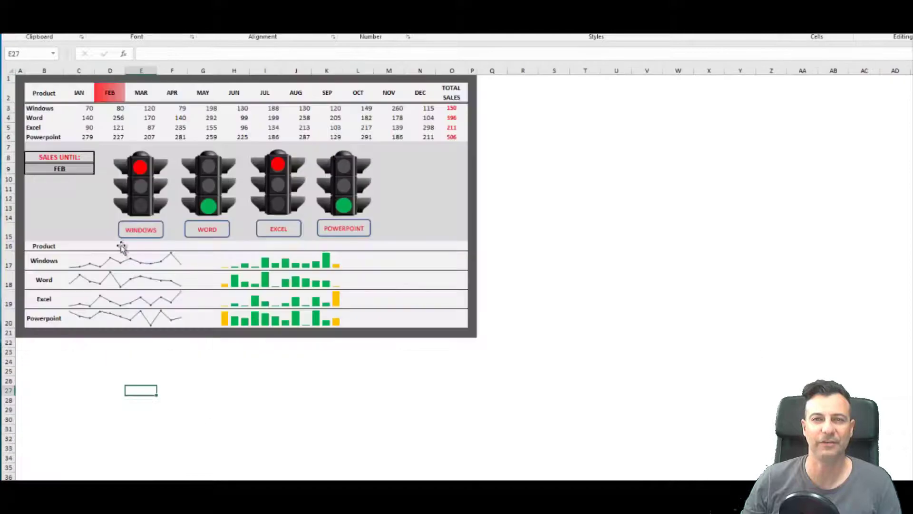
click(98, 169)
click(76, 205)
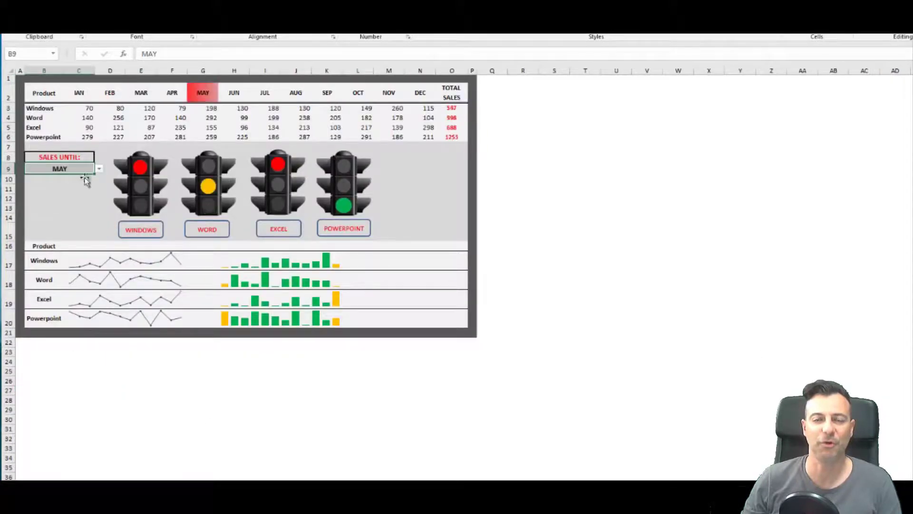
click(99, 170)
click(82, 184)
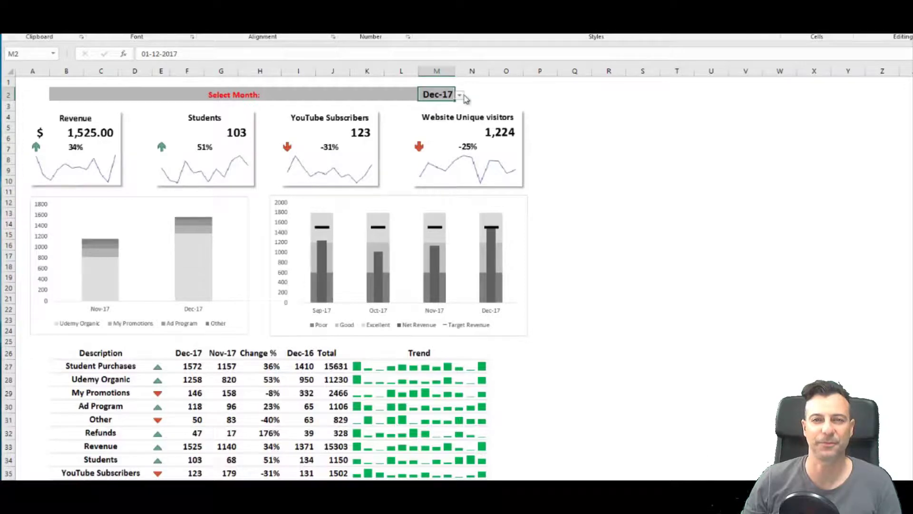
click(460, 95)
click(438, 110)
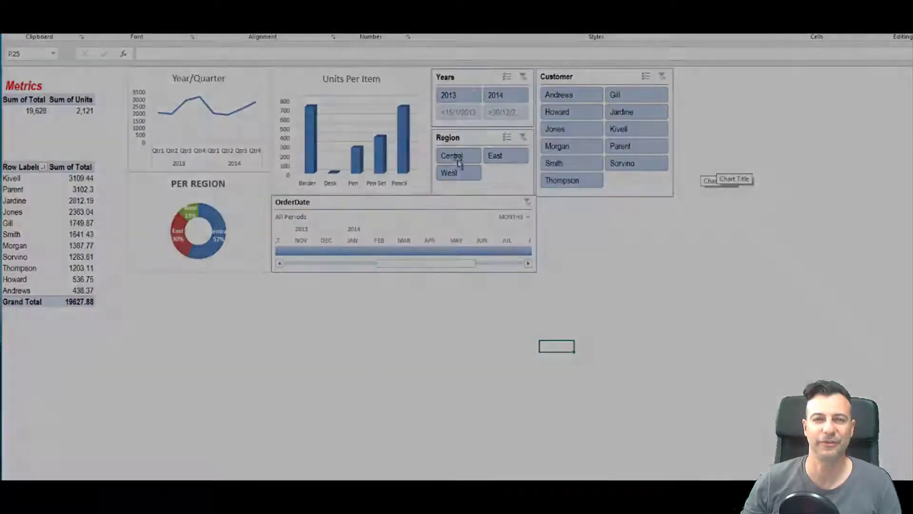